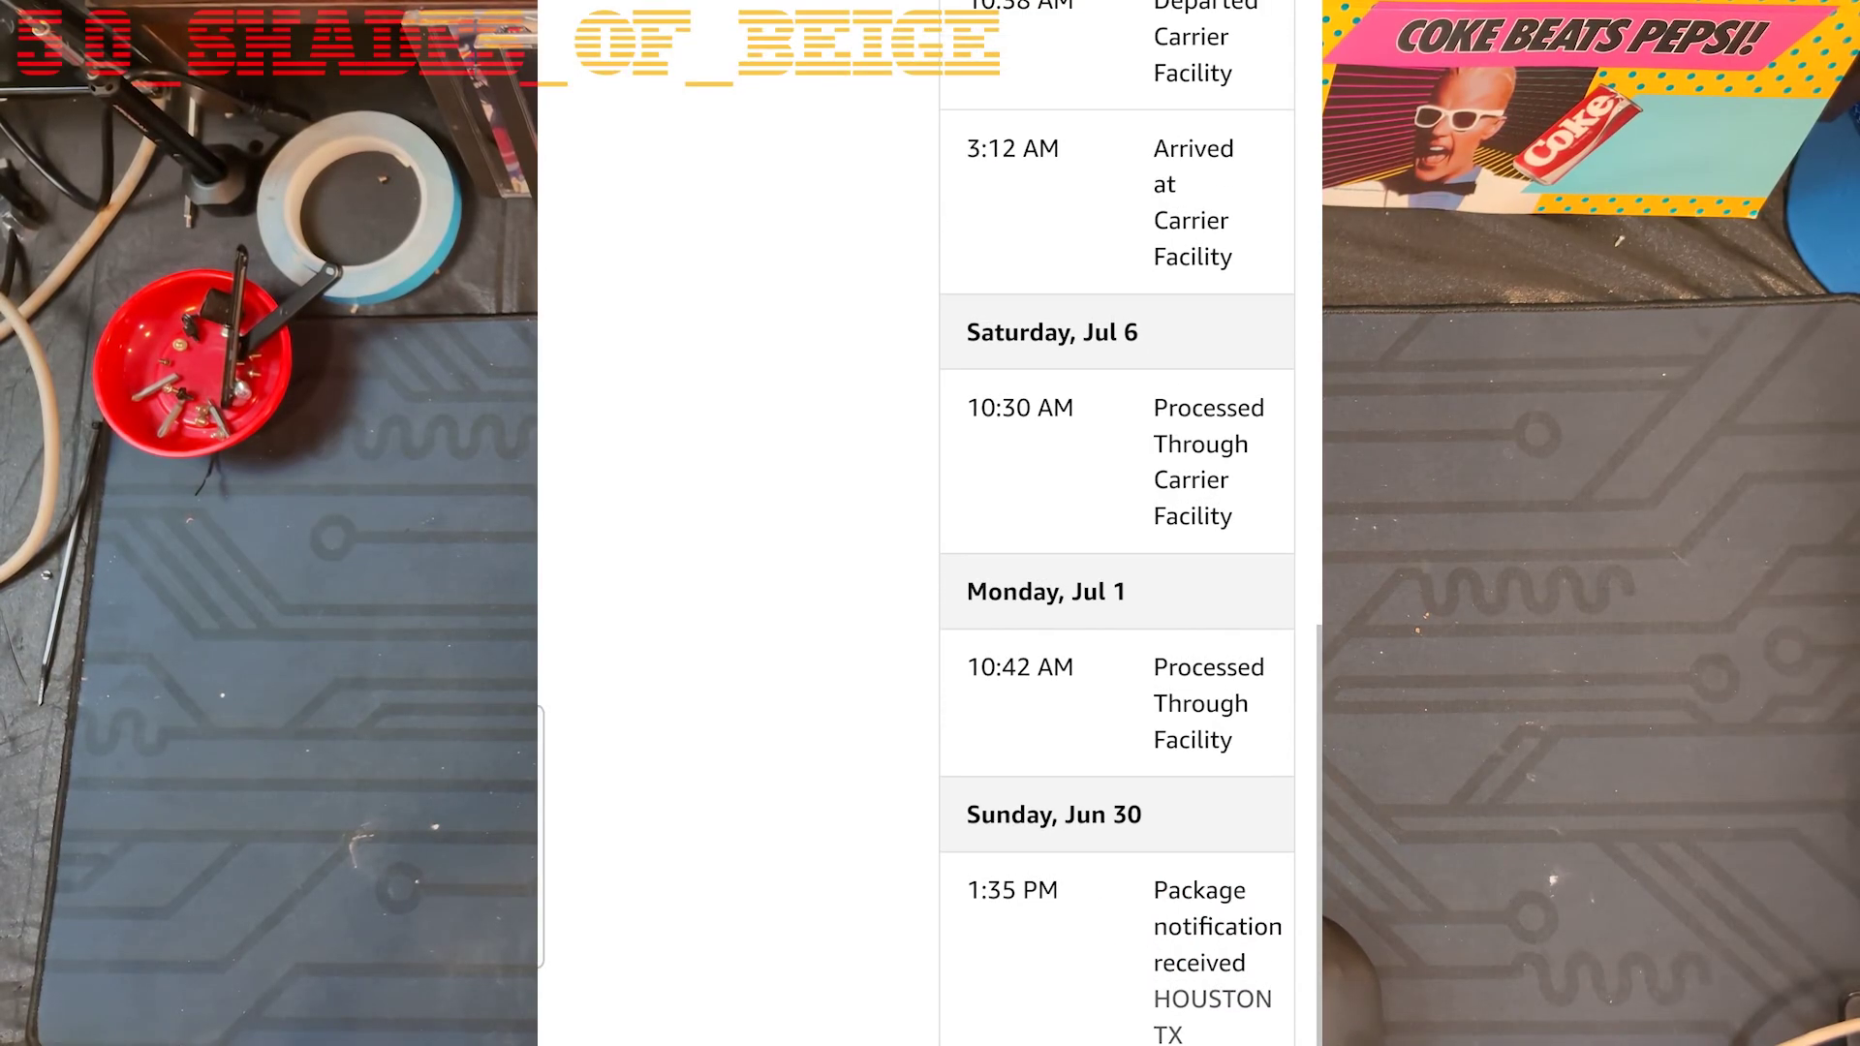
Scroll the tracking history up to the Tuesday, Jul 9 entries, ending at the 6:56 PM Post Office arrival
{"action": "left_click_drag", "start_coordinate": [1270, 311], "coordinate": [1201, 824]}
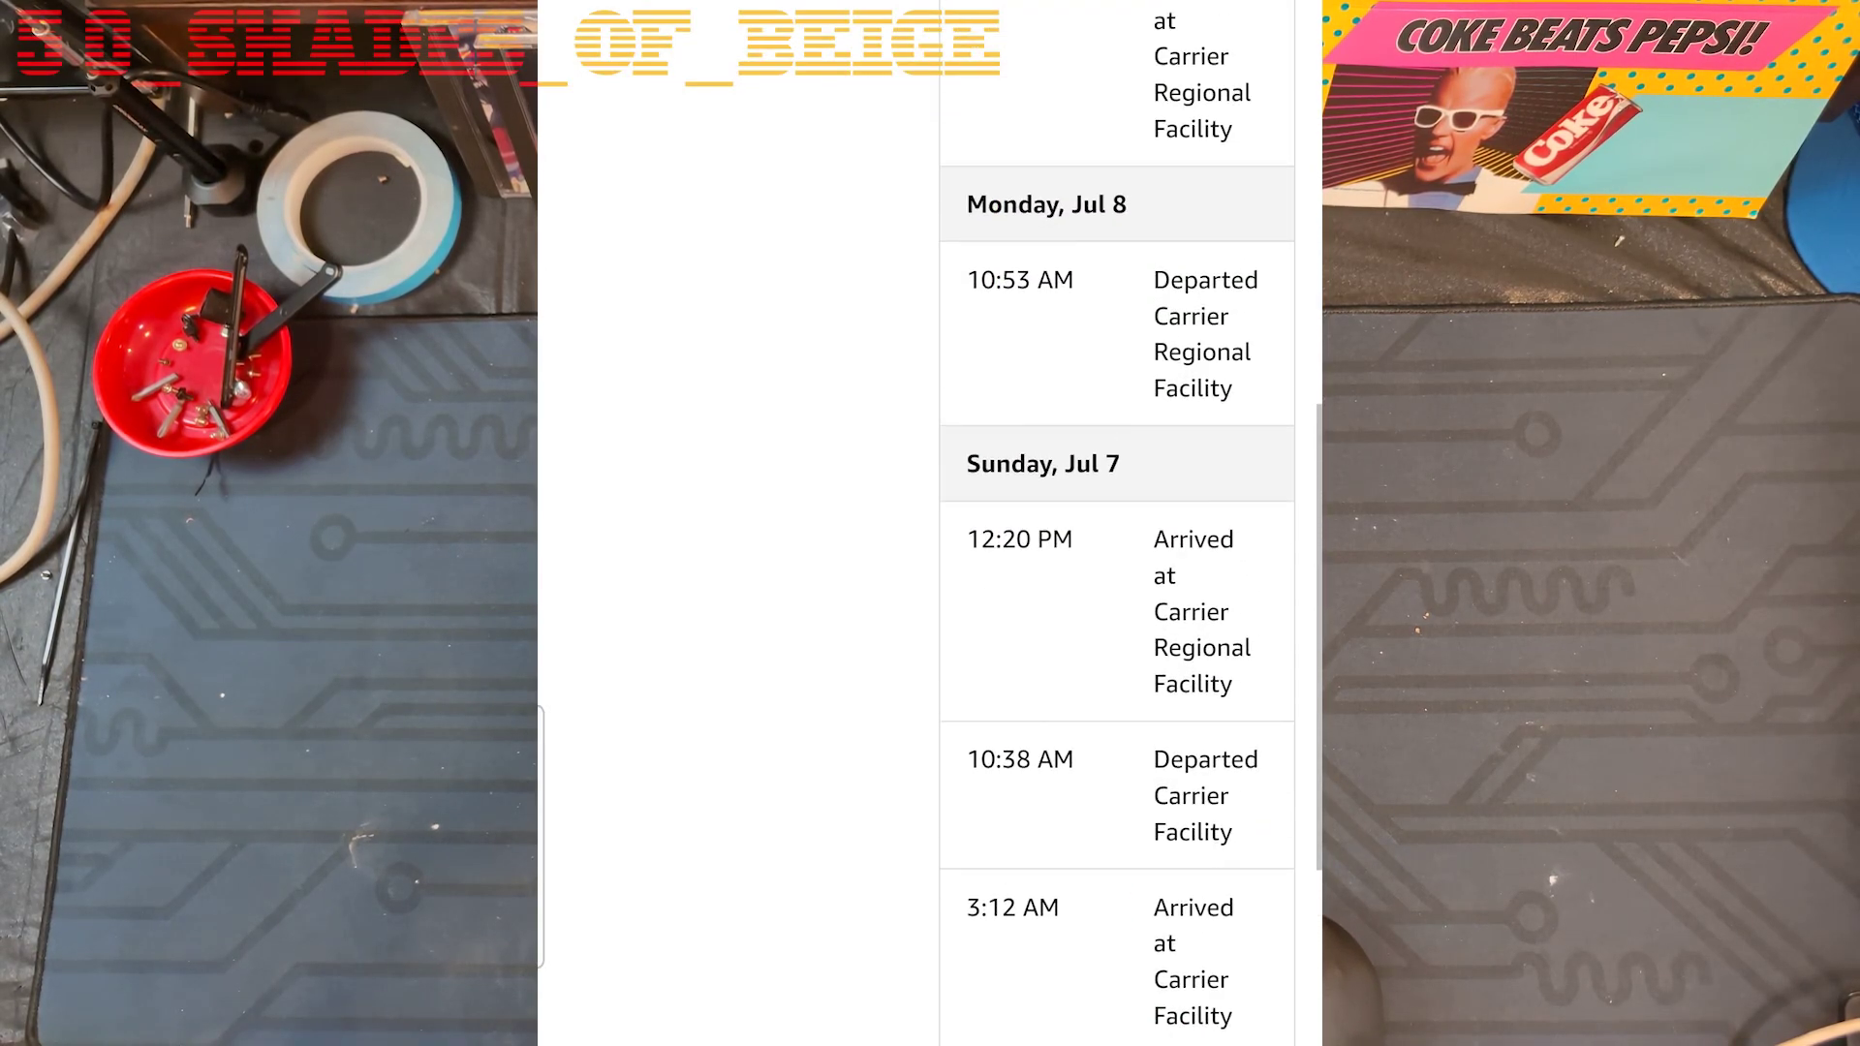
{"action": "left_click_drag", "start_coordinate": [1254, 126], "coordinate": [1096, 1008]}
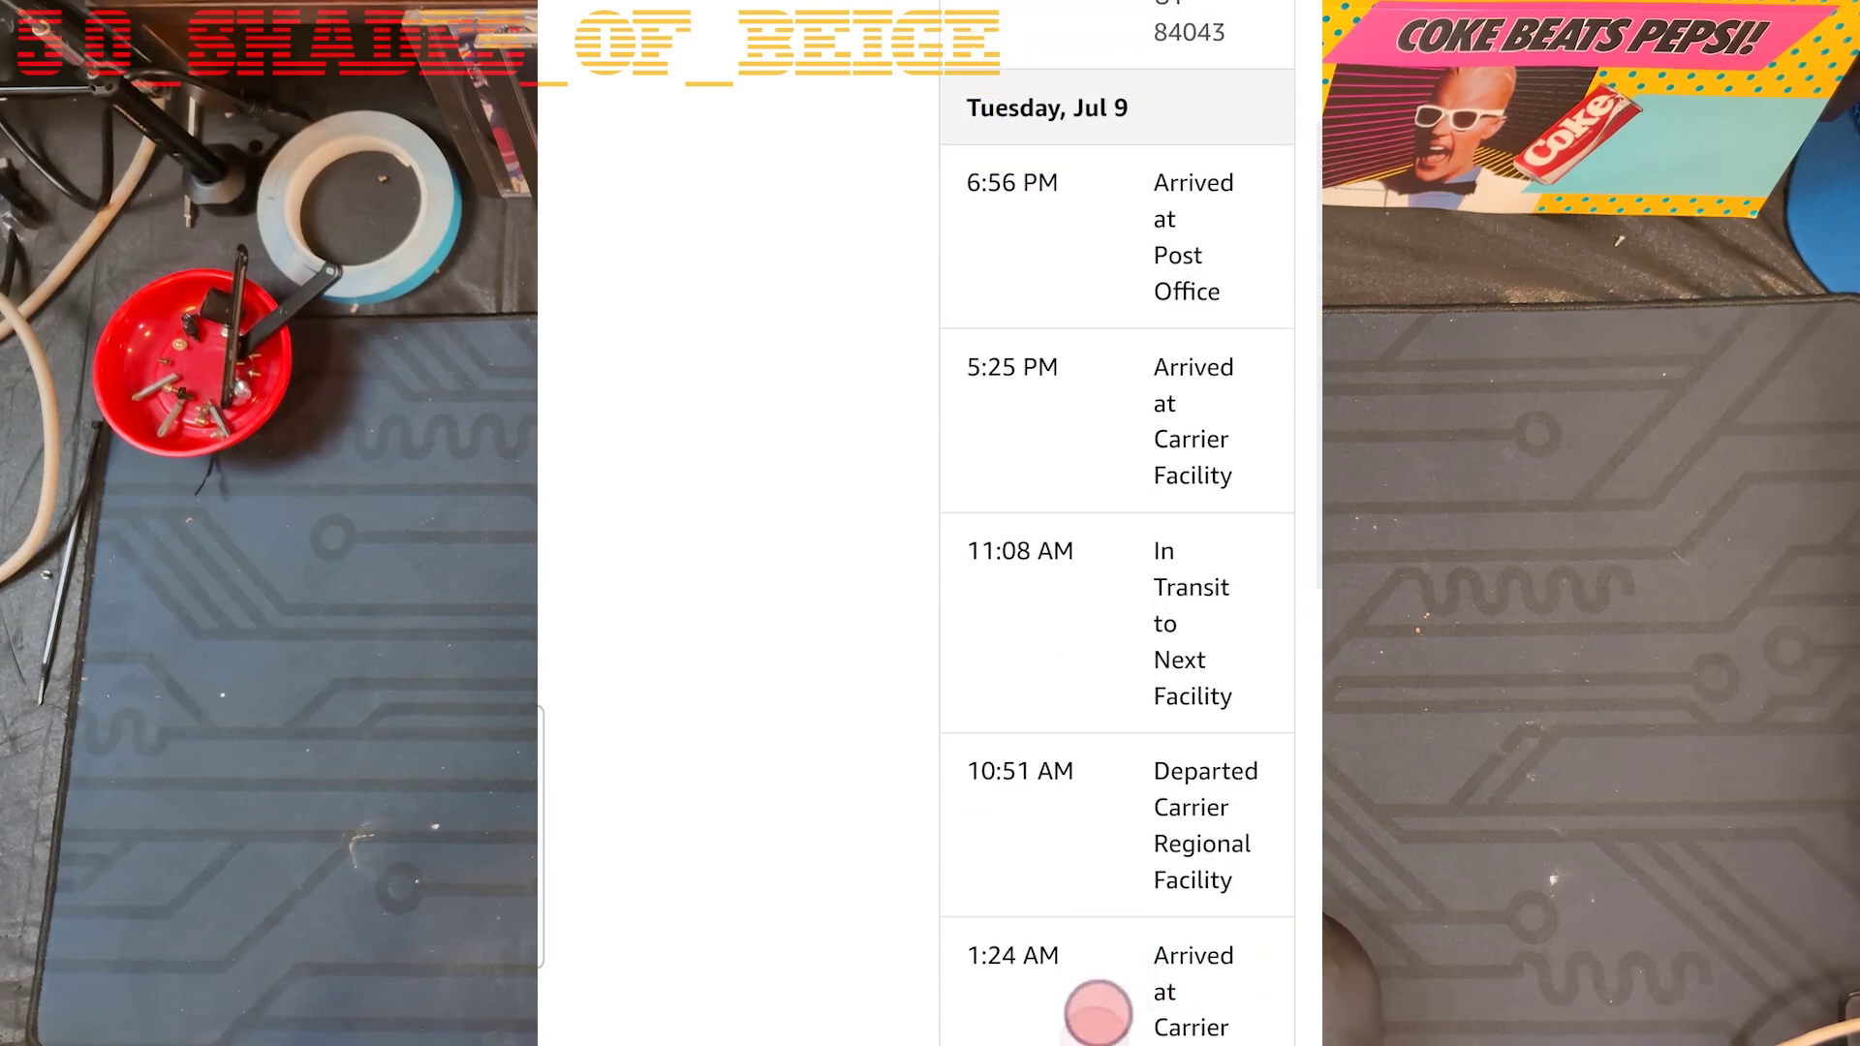
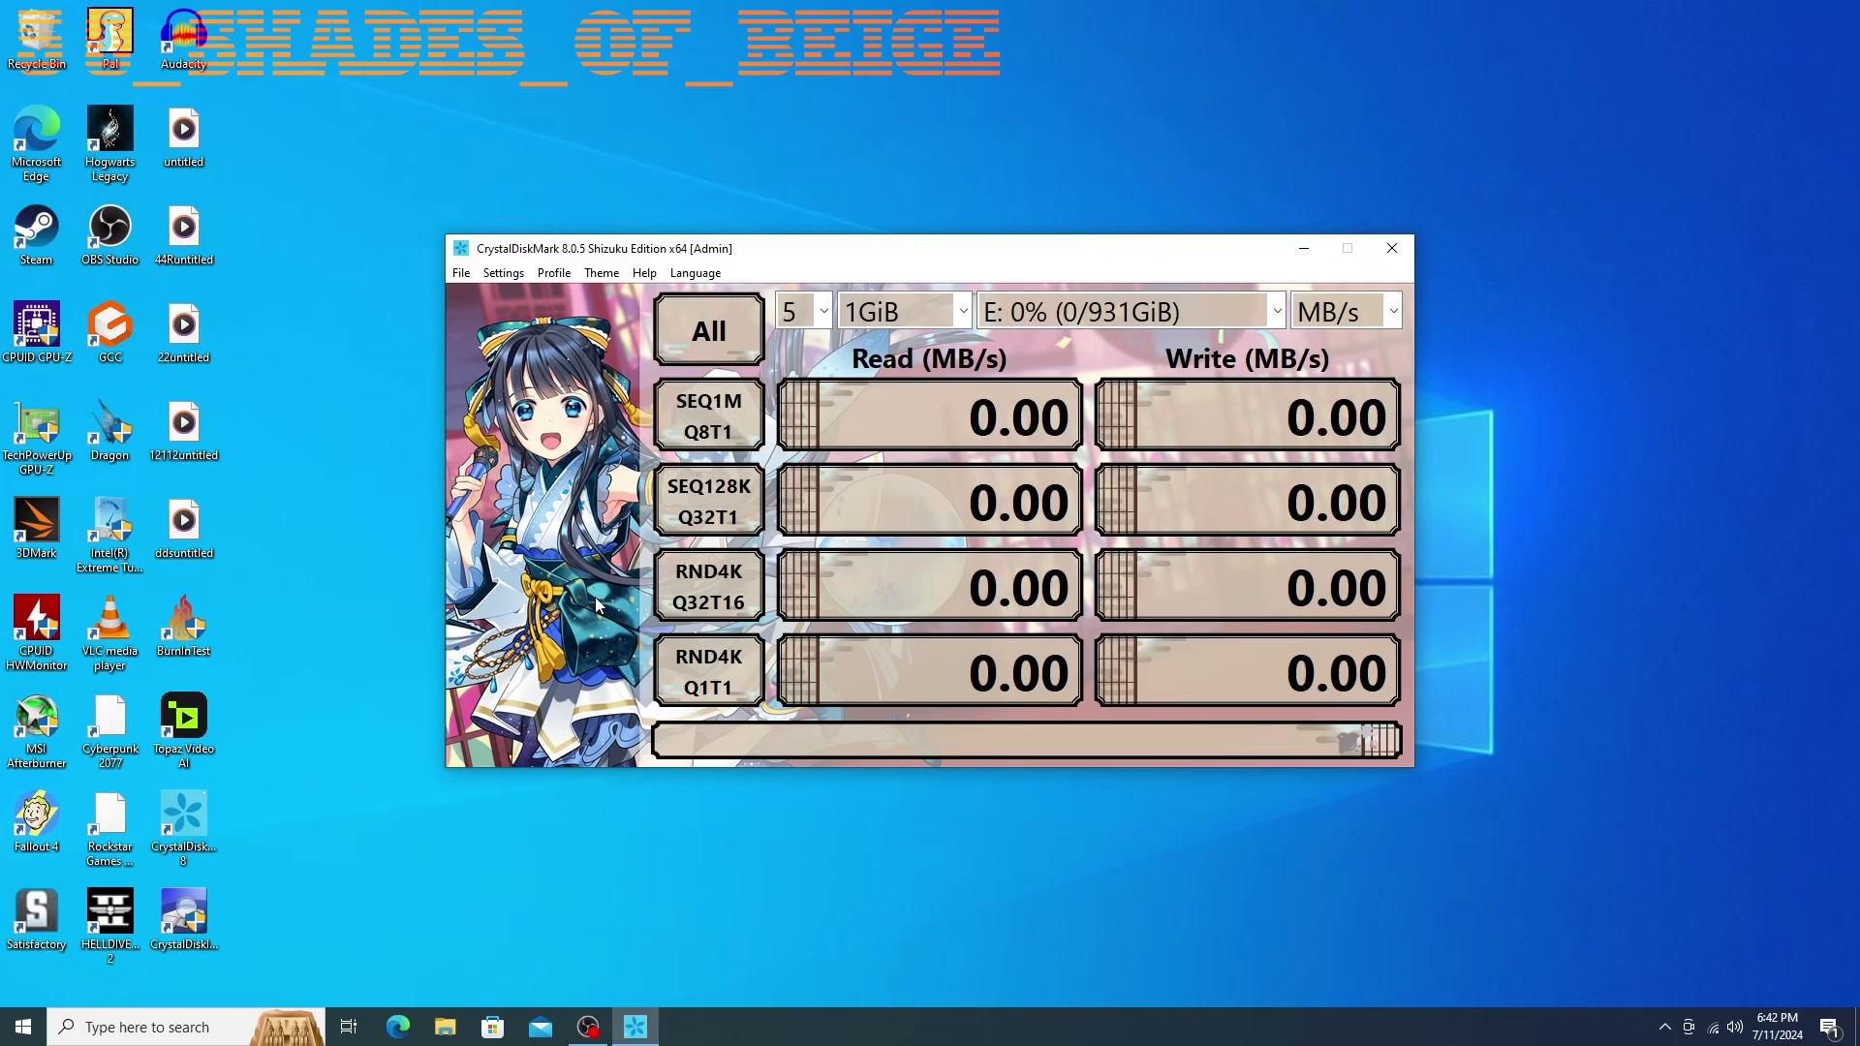
Look through the Profile and Settings menu options, including NVMe SSD mode, without changing anything
{"action": "left_click", "coordinate": [556, 275]}
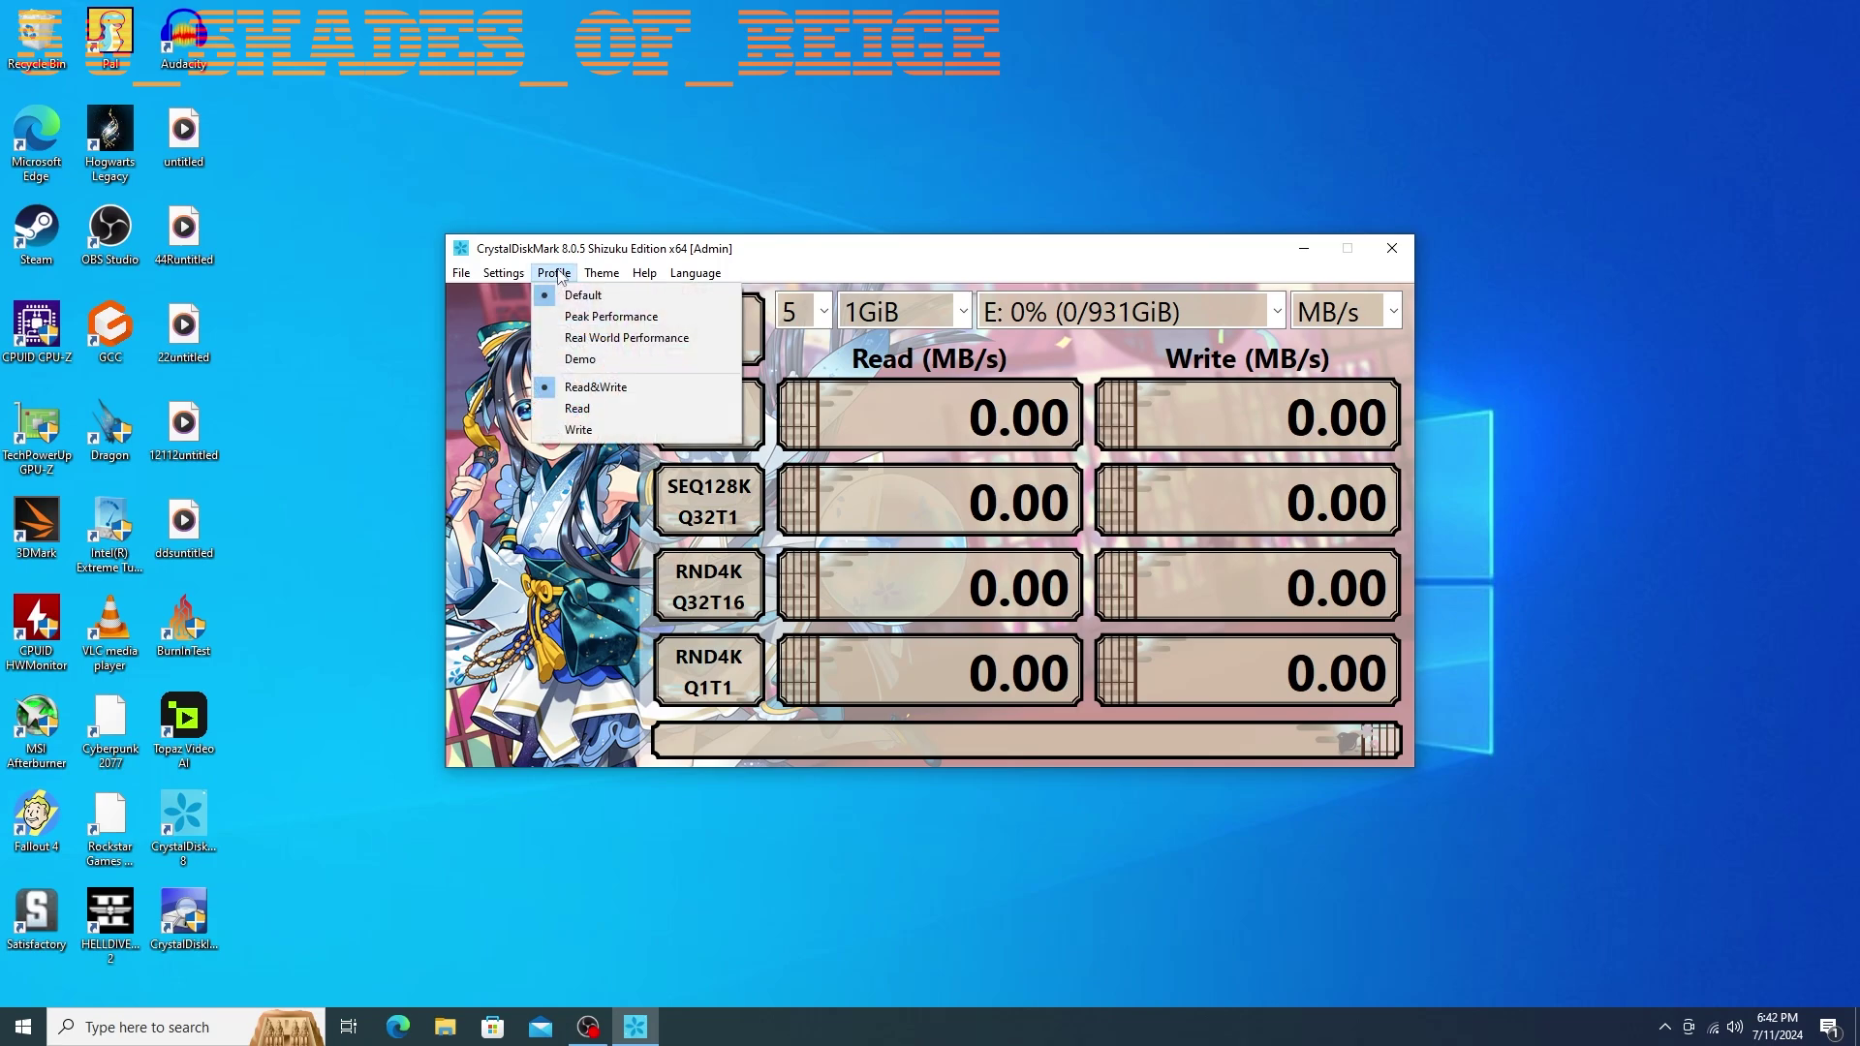
{"action": "left_click", "coordinate": [503, 273]}
{"action": "left_click", "coordinate": [554, 274]}
{"action": "left_click", "coordinate": [537, 242]}
{"action": "left_click", "coordinate": [504, 273]}
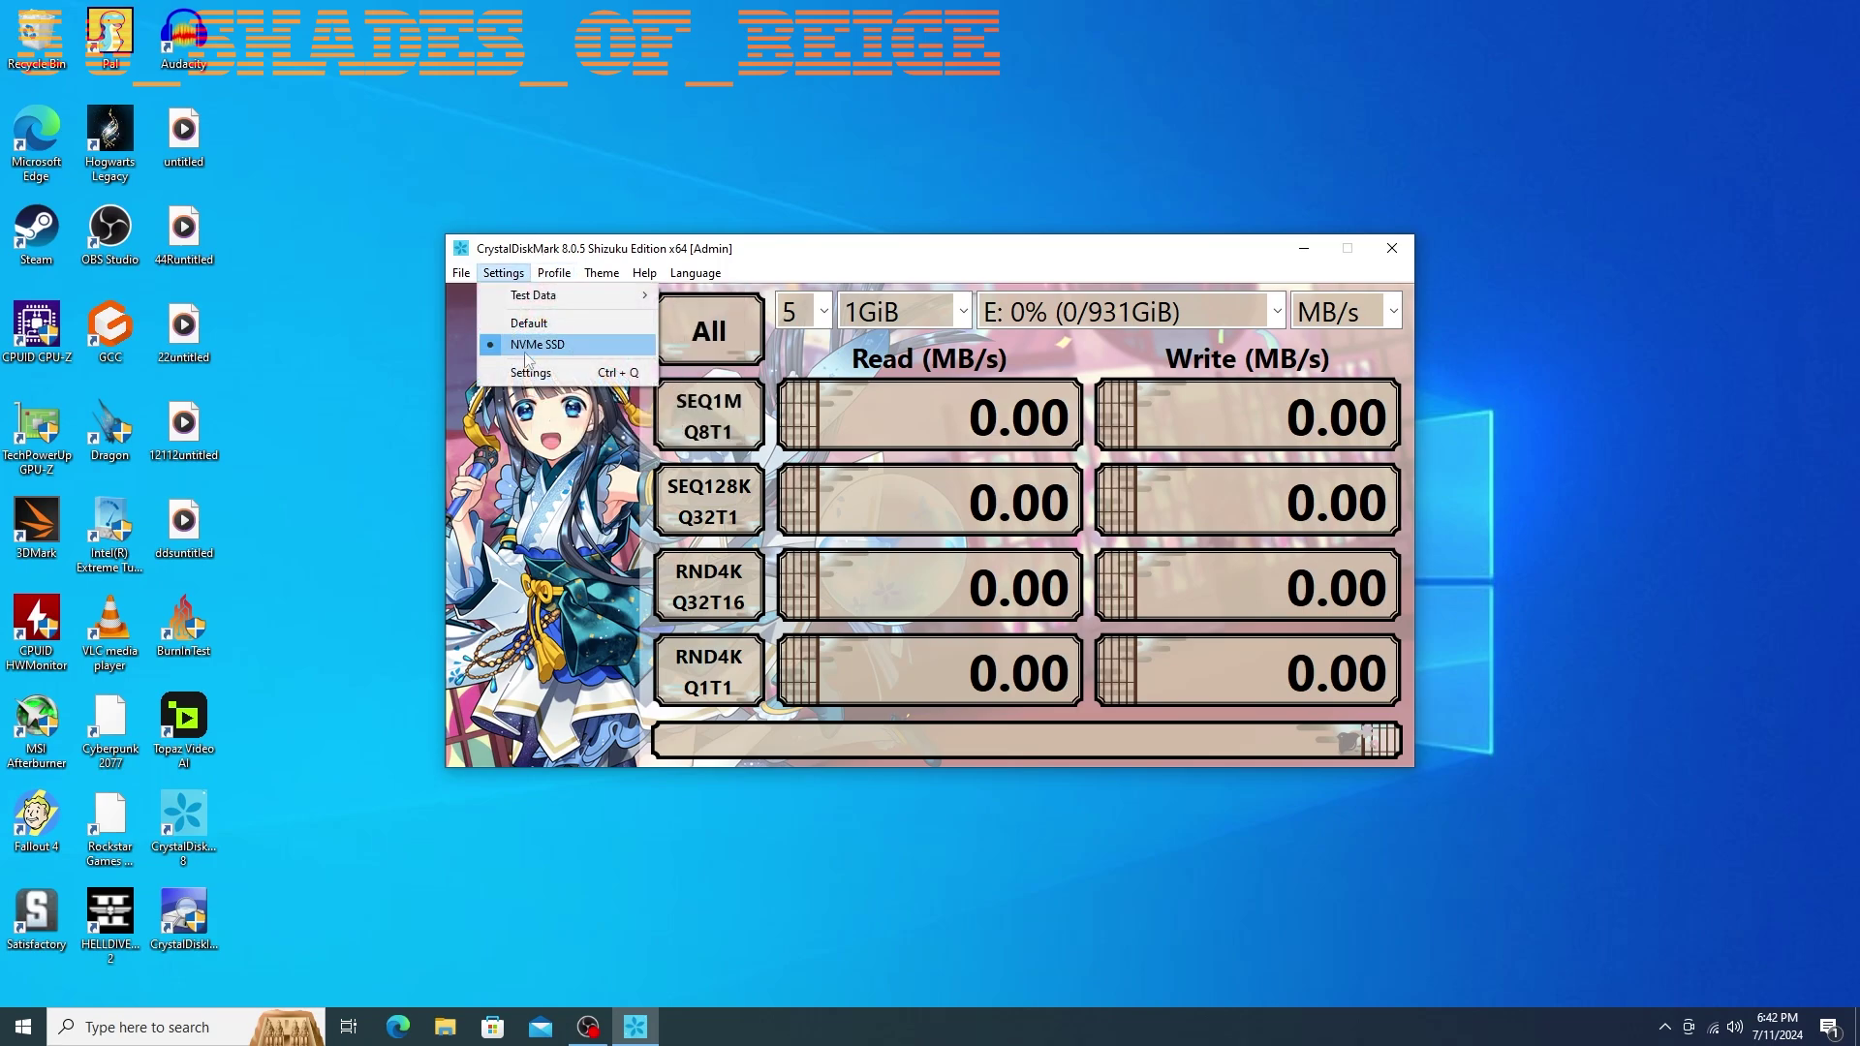
{"action": "left_click", "coordinate": [810, 332]}
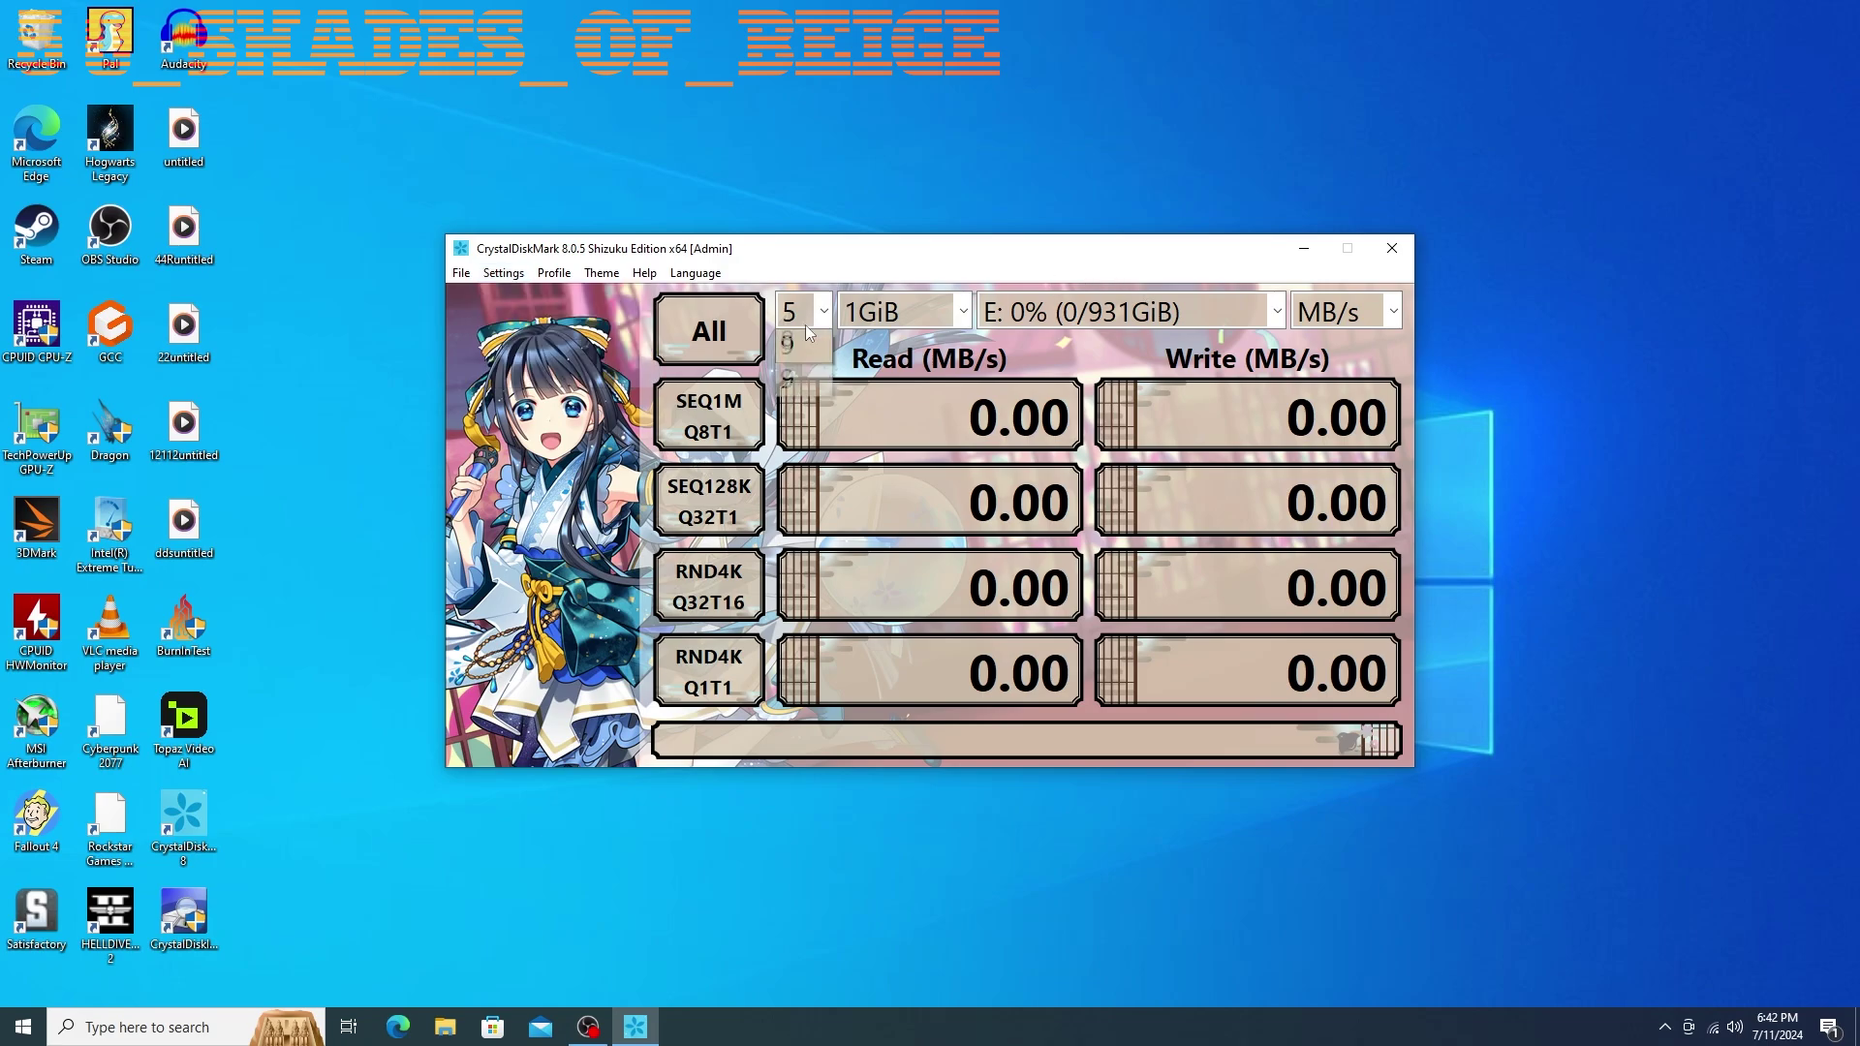
Set the benchmark count to 3 runs and start all tests on drive E
{"action": "left_click", "coordinate": [810, 332]}
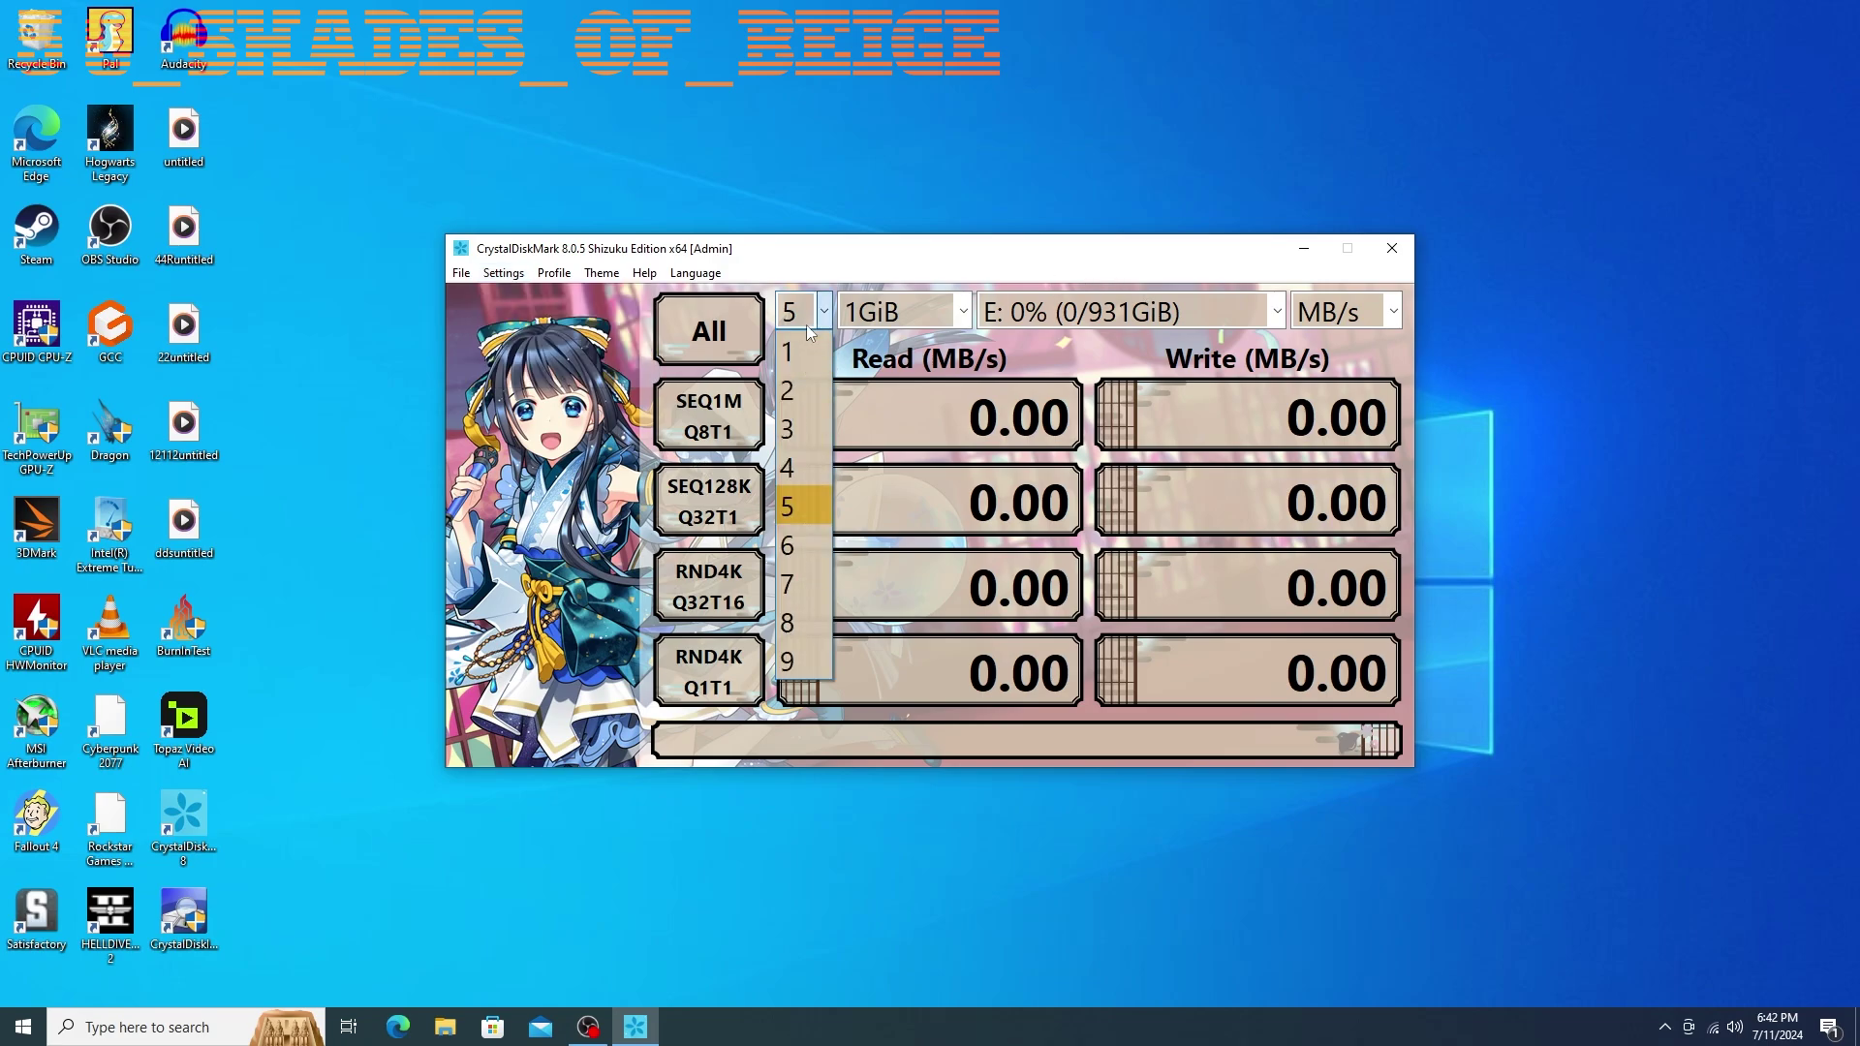
{"action": "left_click", "coordinate": [813, 398]}
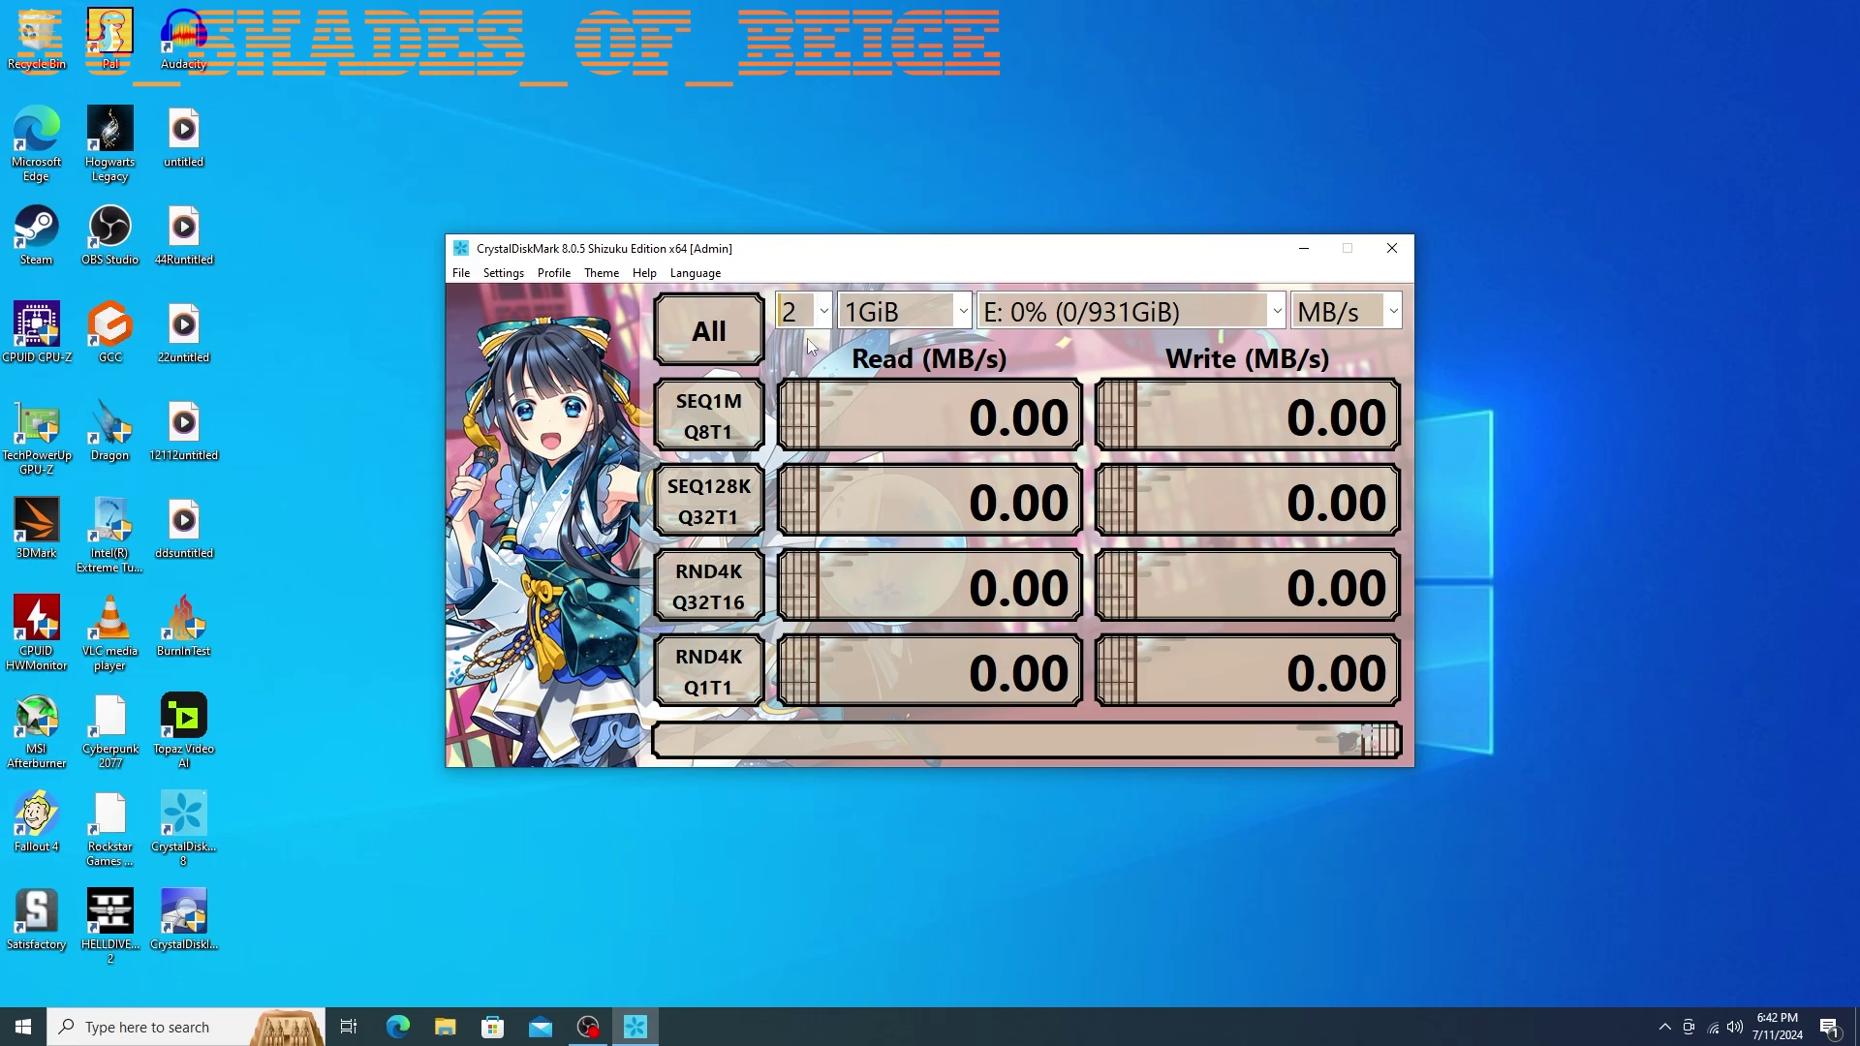
{"action": "left_click", "coordinate": [825, 315]}
{"action": "left_click", "coordinate": [809, 426]}
{"action": "left_click", "coordinate": [699, 361]}
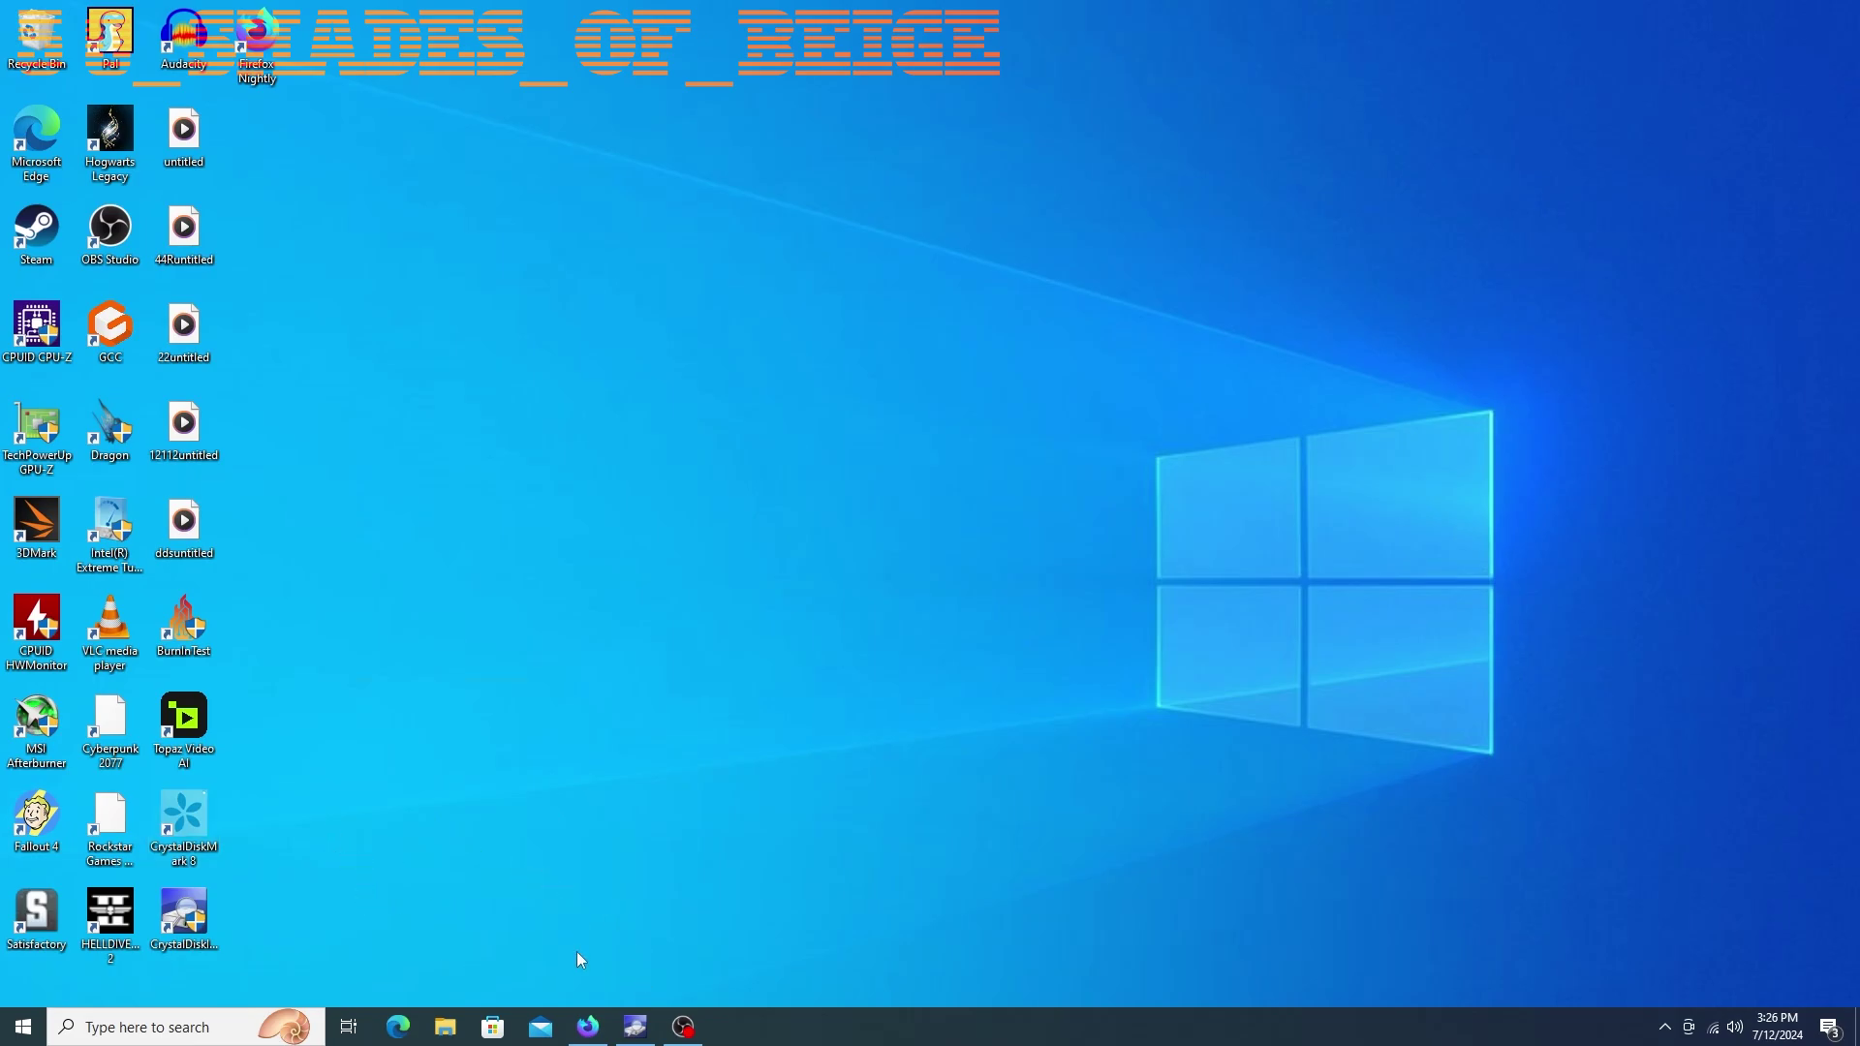
Switch to CrystalDiskInfo's 2TB drive E details and highlight the firmware version VC2S038D
{"action": "left_click", "coordinate": [635, 1024]}
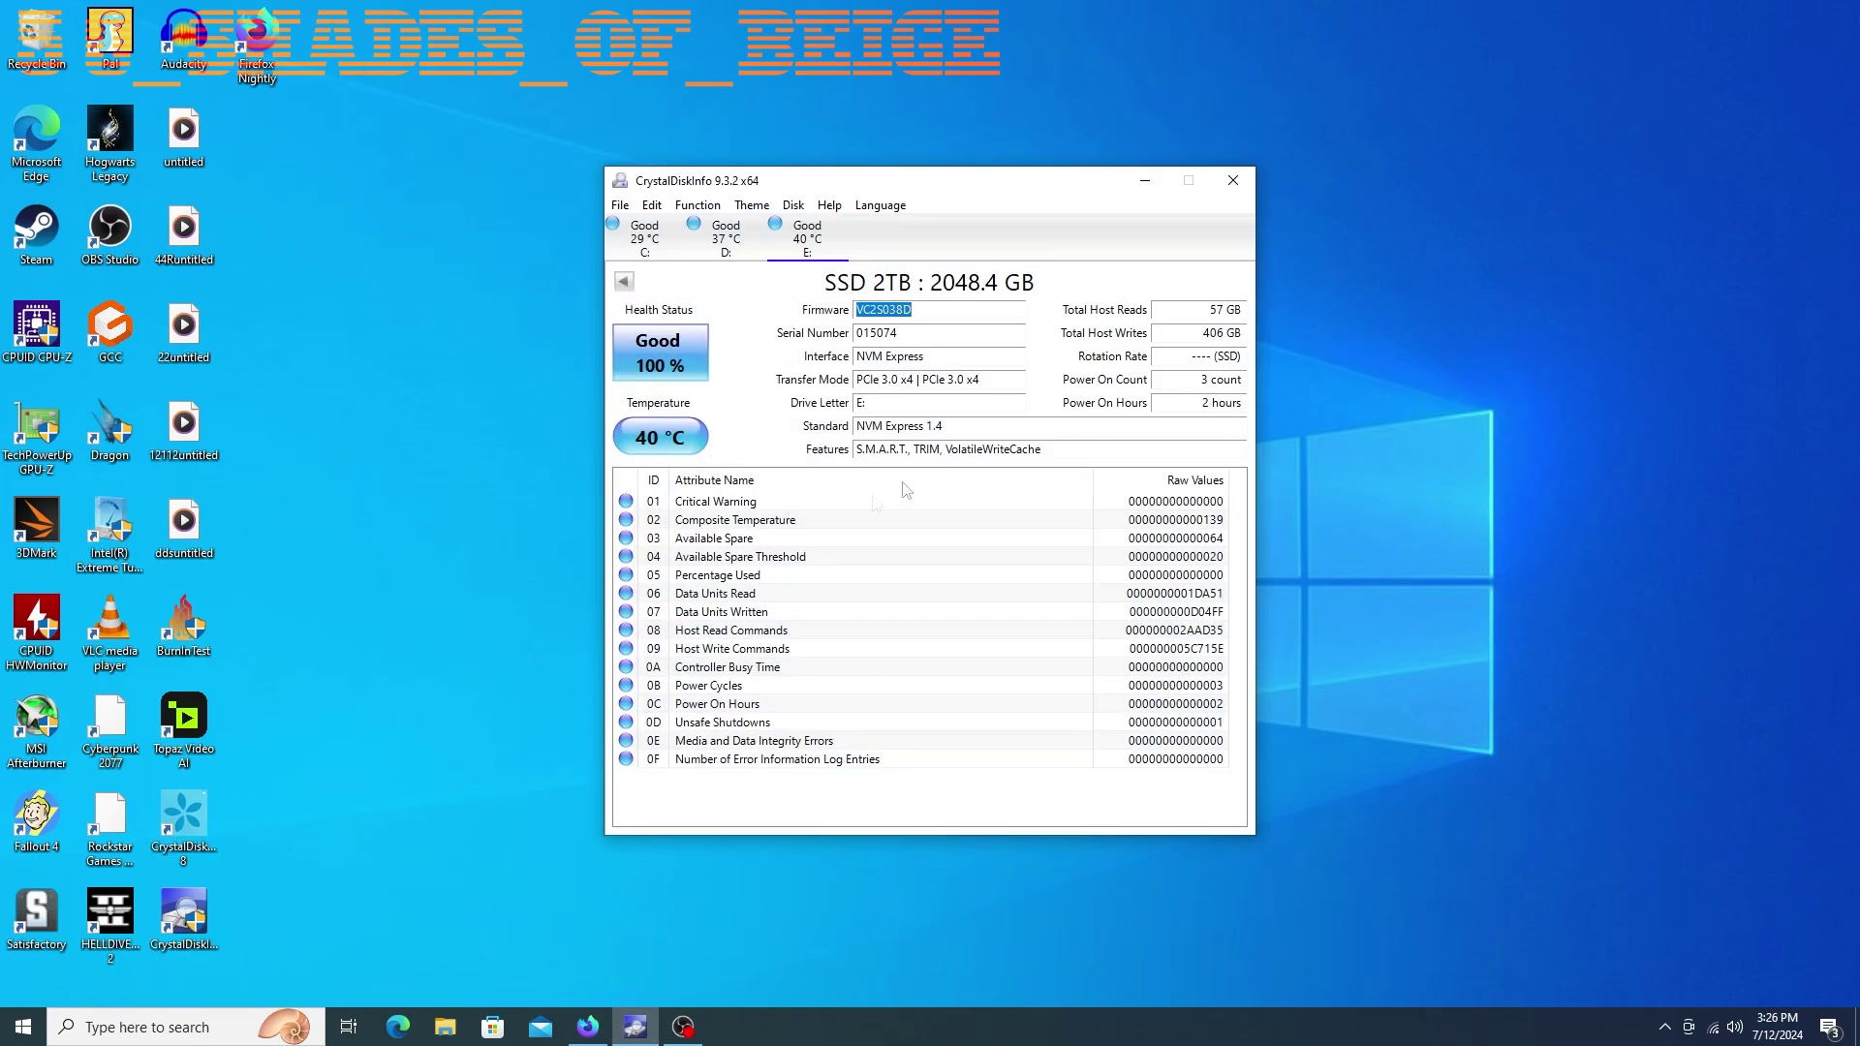
{"action": "left_click_drag", "start_coordinate": [914, 310], "coordinate": [872, 311]}
{"action": "left_click_drag", "start_coordinate": [869, 301], "coordinate": [907, 311]}
{"action": "left_click", "coordinate": [865, 309]}
{"action": "left_click", "coordinate": [912, 313]}
{"action": "left_click_drag", "start_coordinate": [902, 304], "coordinate": [849, 301]}
{"action": "left_click", "coordinate": [920, 316]}
Bring Firefox forward on the SMARTHDD homepage and scroll through its diagnostics description
{"action": "left_click", "coordinate": [590, 1026]}
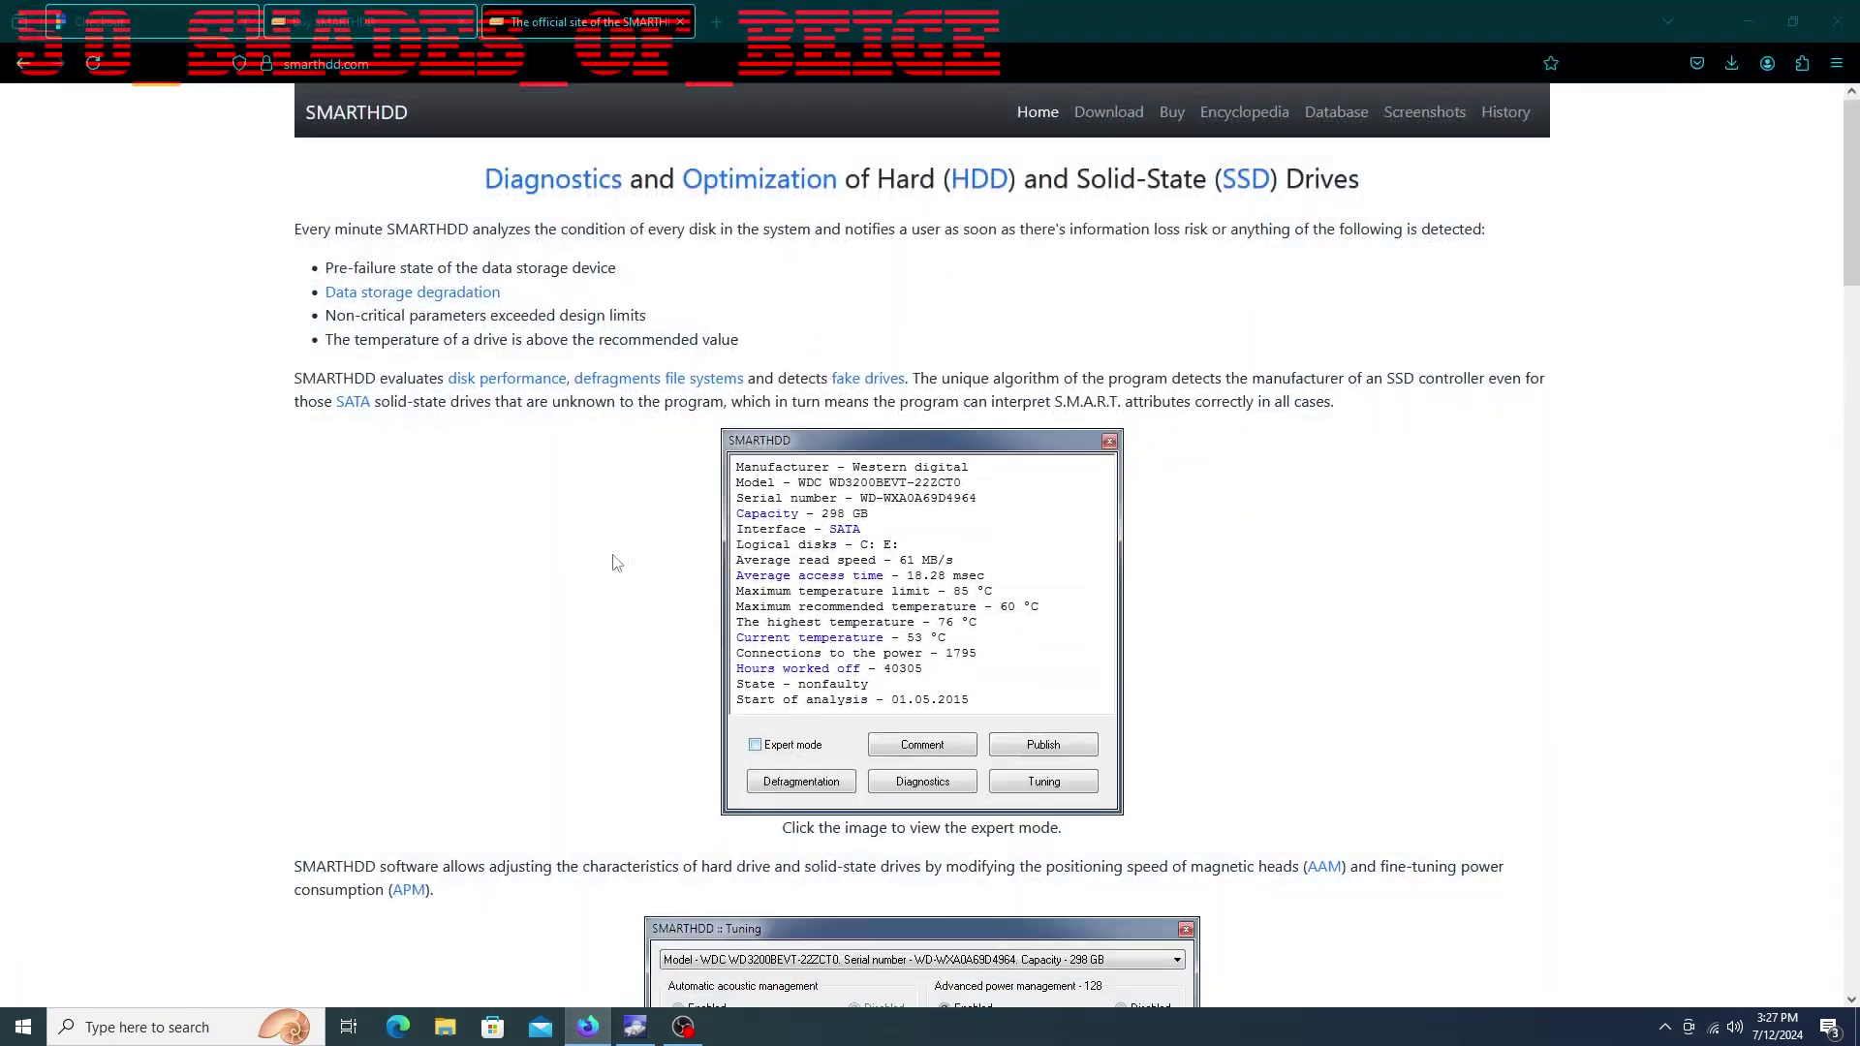
{"action": "left_click", "coordinate": [320, 64]}
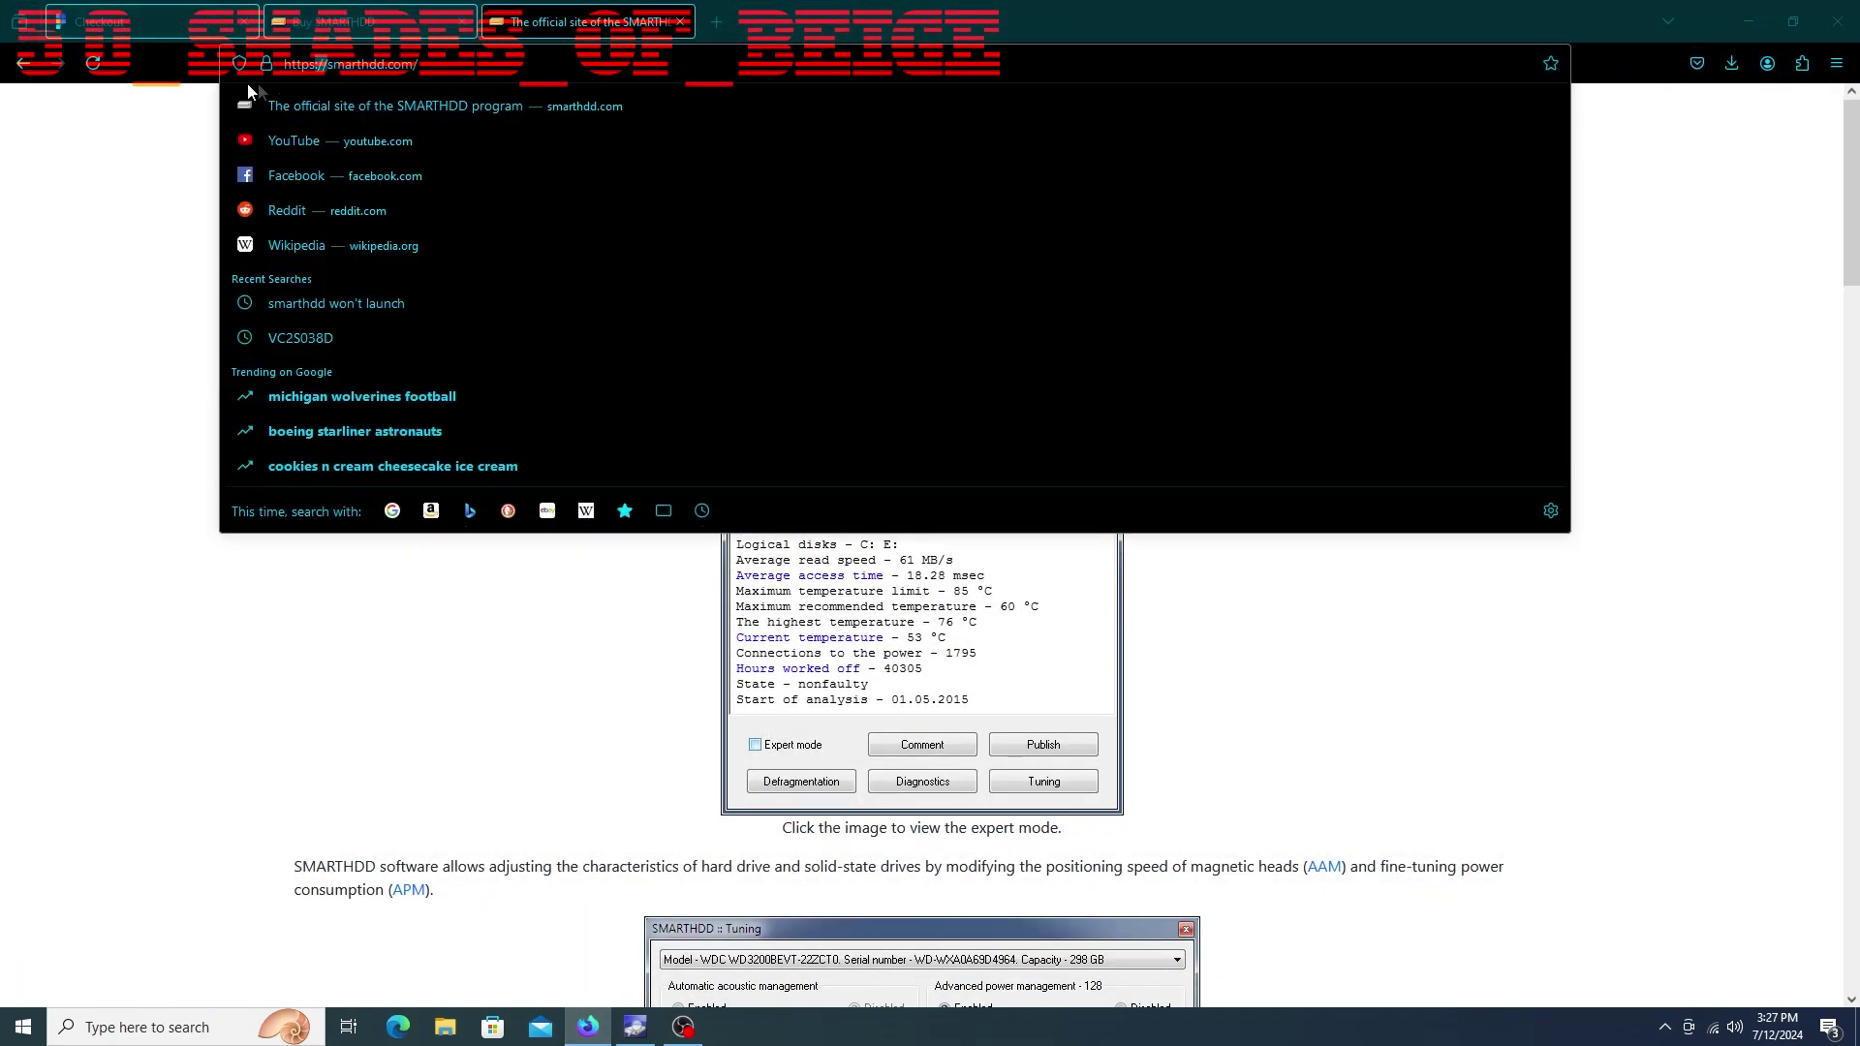
{"action": "right_click", "coordinate": [133, 141]}
{"action": "key", "text": "Escape"}
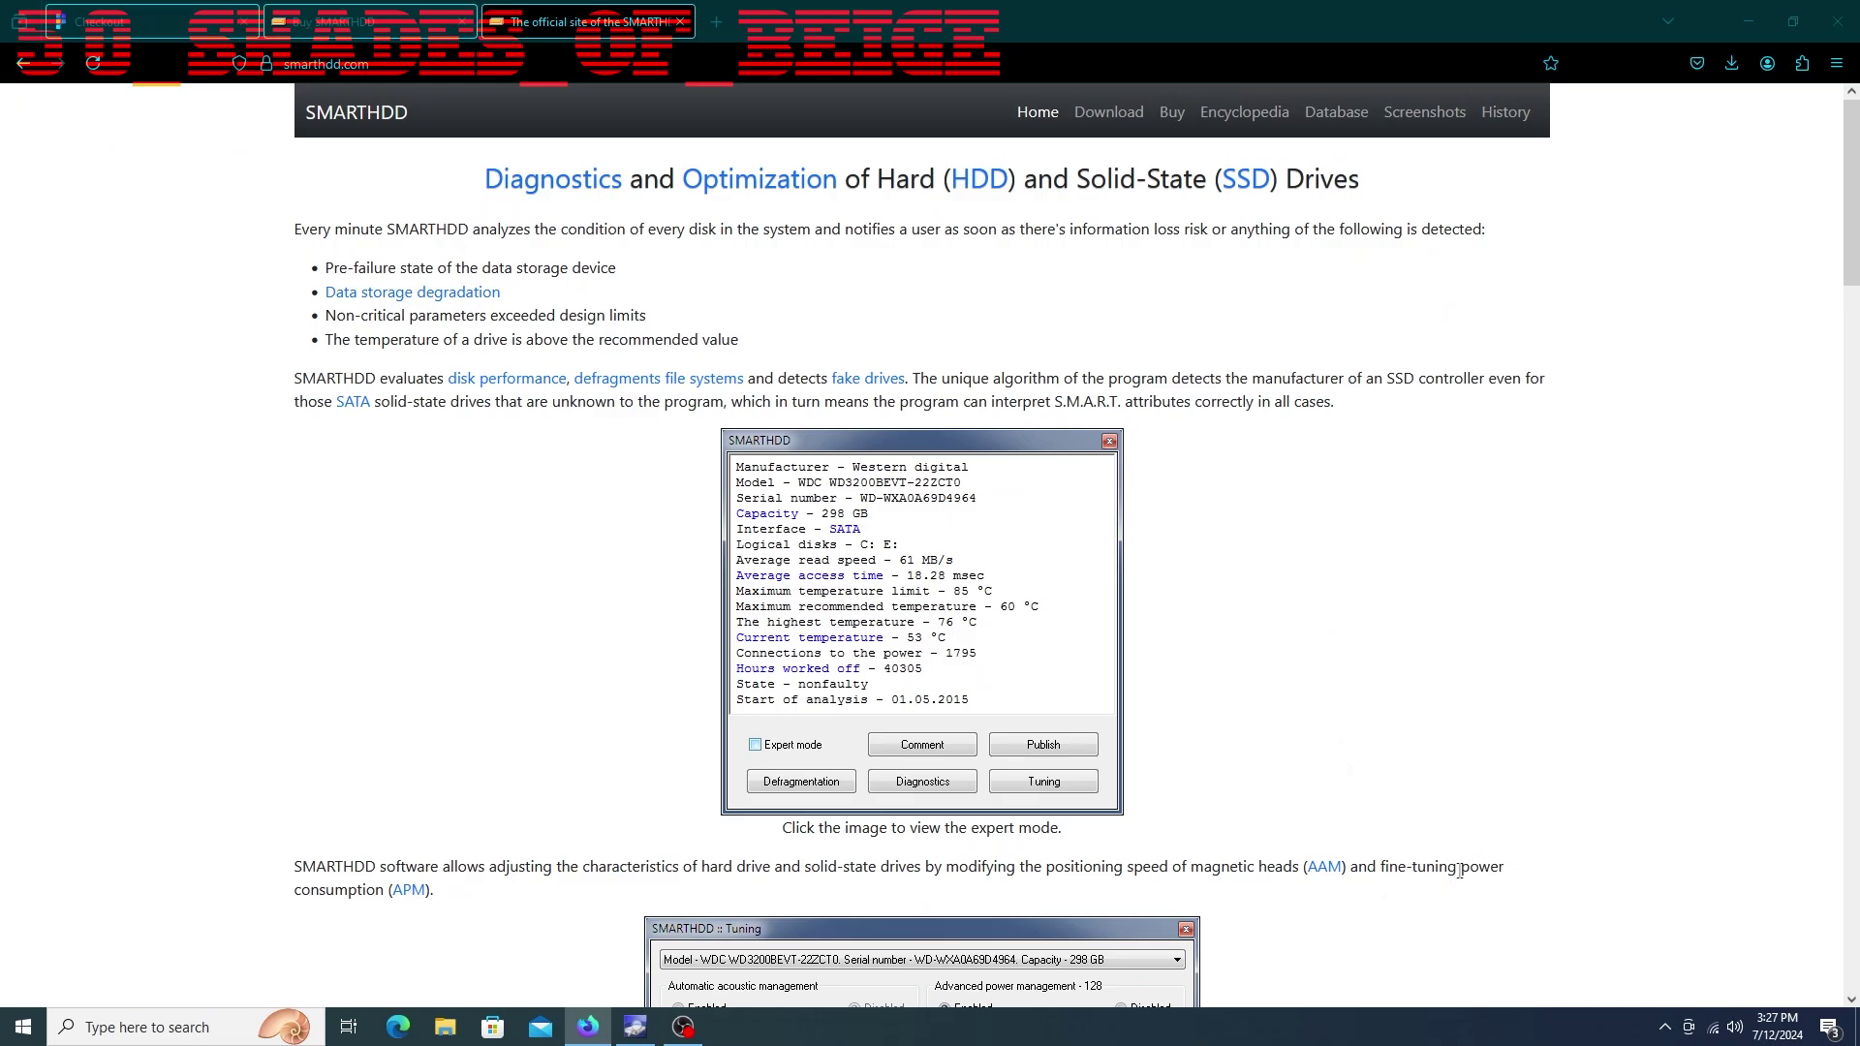
{"action": "scroll", "coordinate": [1499, 844], "scroll_direction": "down", "scroll_amount": 3}
{"action": "scroll", "coordinate": [1499, 844], "scroll_direction": "down", "scroll_amount": 5}
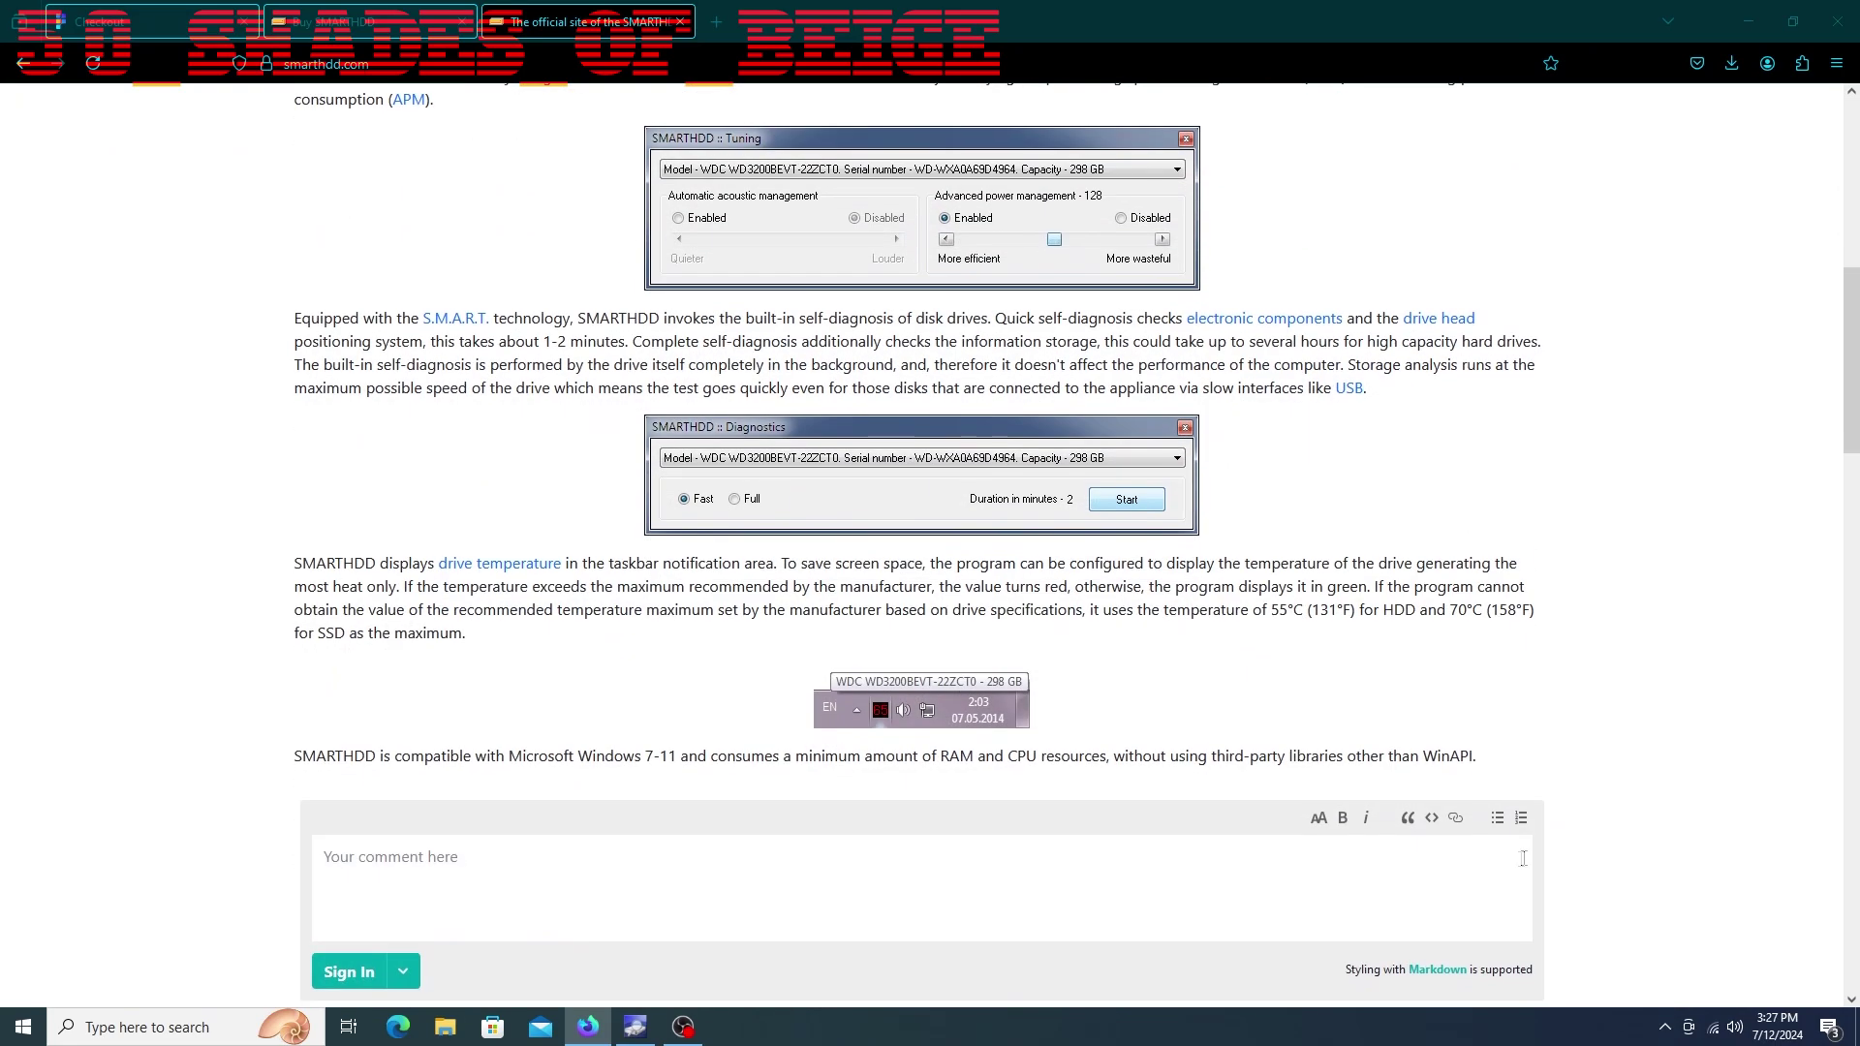
{"action": "scroll", "coordinate": [1544, 835], "scroll_direction": "up", "scroll_amount": 3}
{"action": "scroll", "coordinate": [1544, 835], "scroll_direction": "up", "scroll_amount": 4}
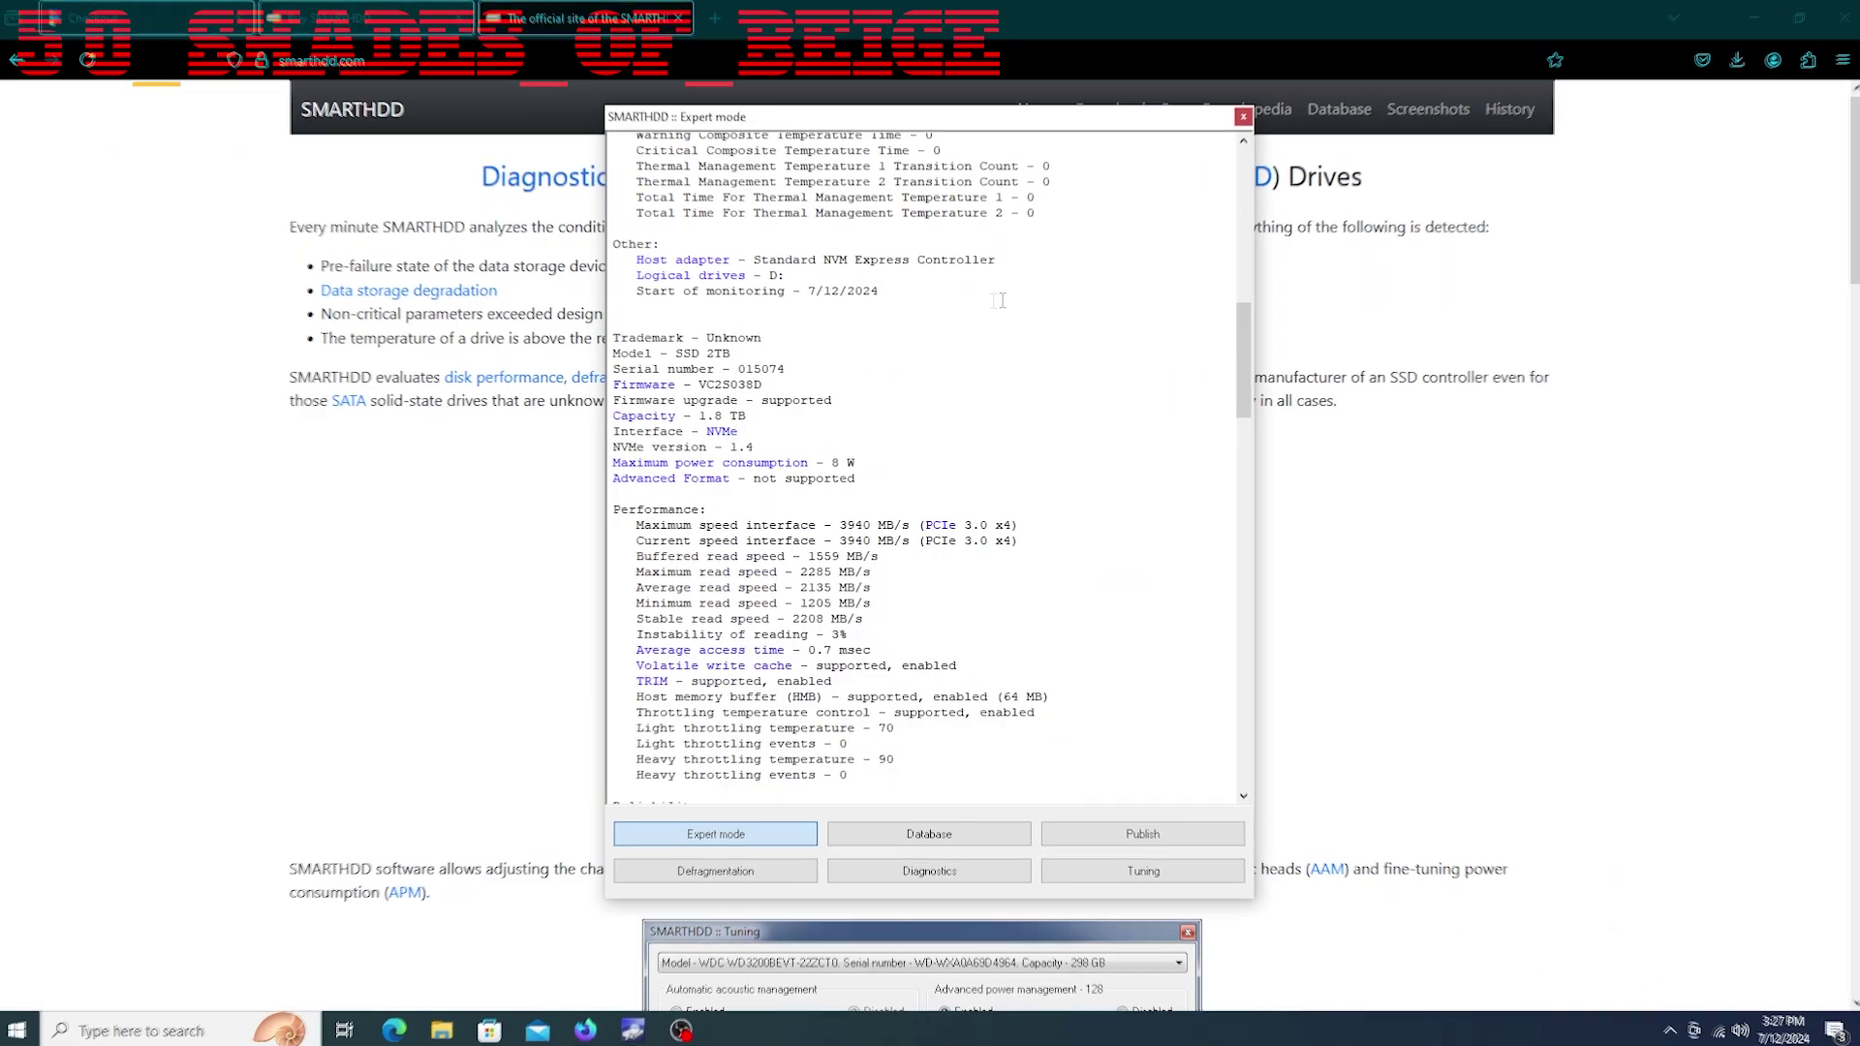
In the SMARTHDD expert report, highlight the Silicon Power model, serial number and firmware VC2S038D
{"action": "scroll", "coordinate": [999, 300], "scroll_direction": "up", "scroll_amount": 19}
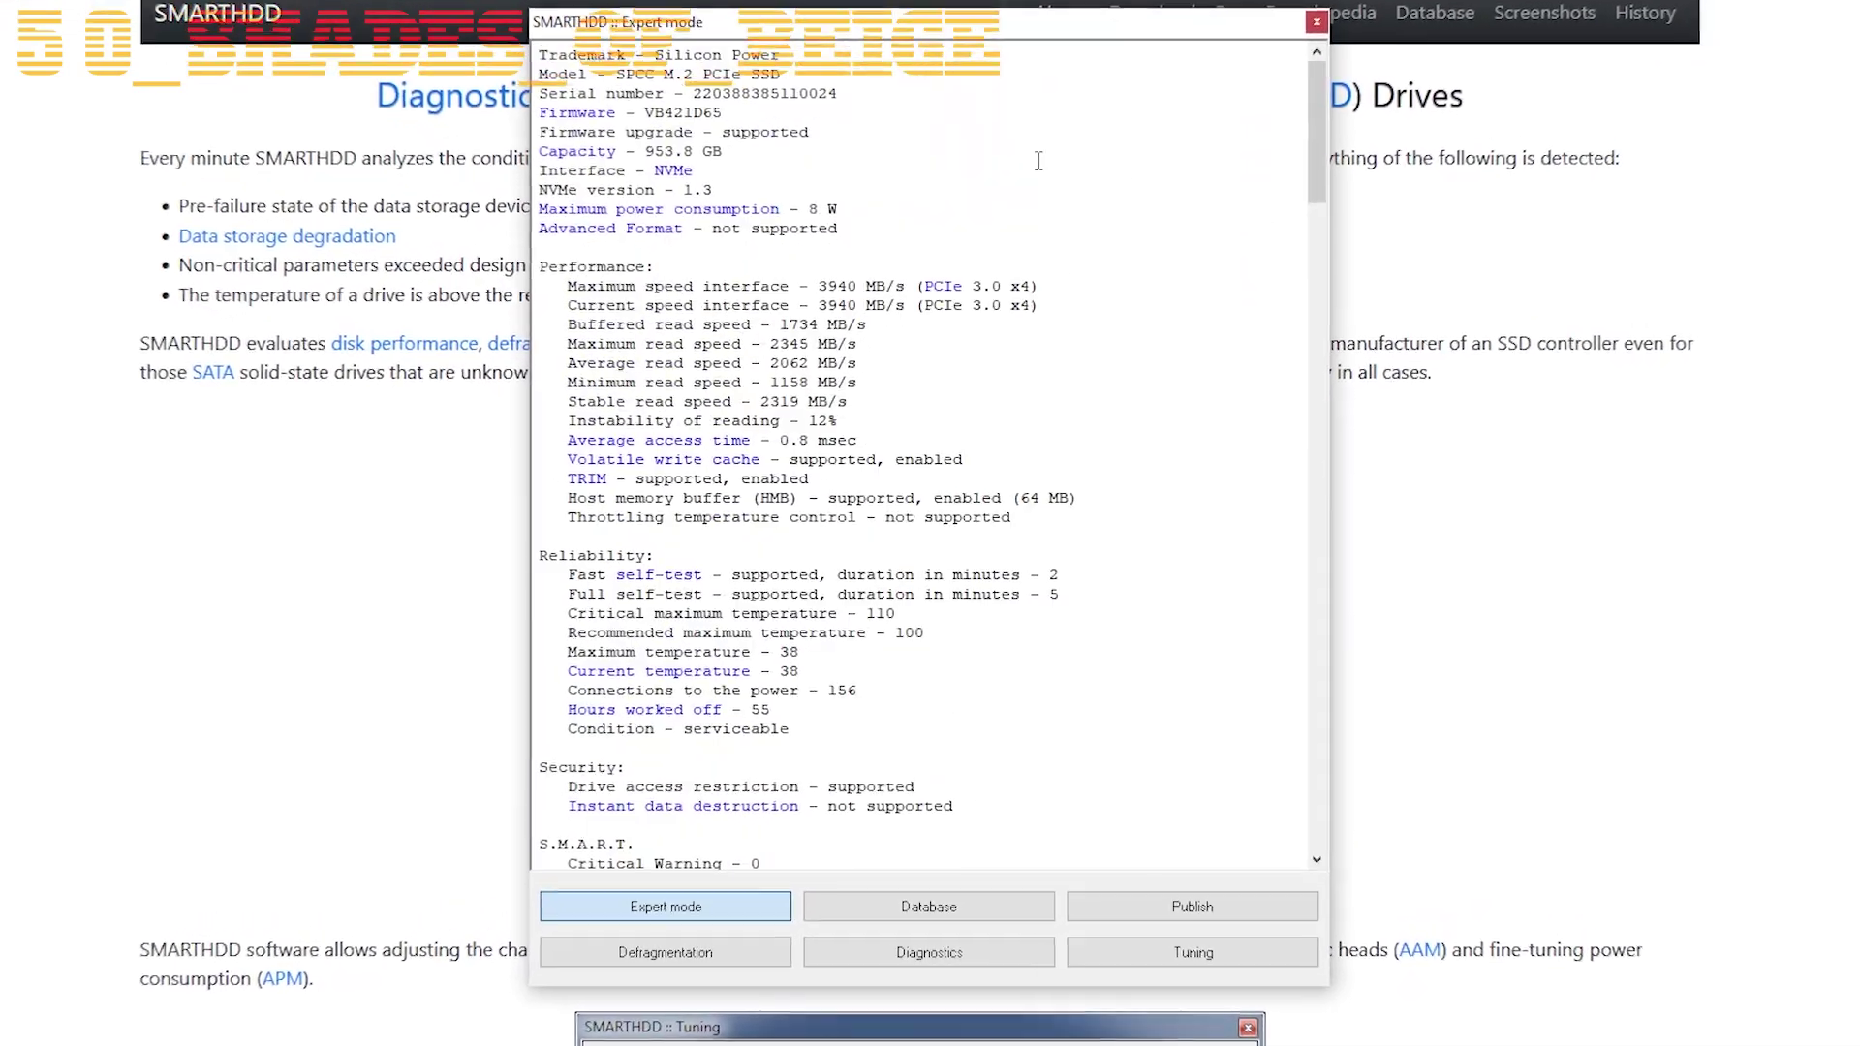
{"action": "left_click_drag", "start_coordinate": [556, 50], "coordinate": [876, 235]}
{"action": "scroll", "coordinate": [906, 256], "scroll_direction": "down", "scroll_amount": 19}
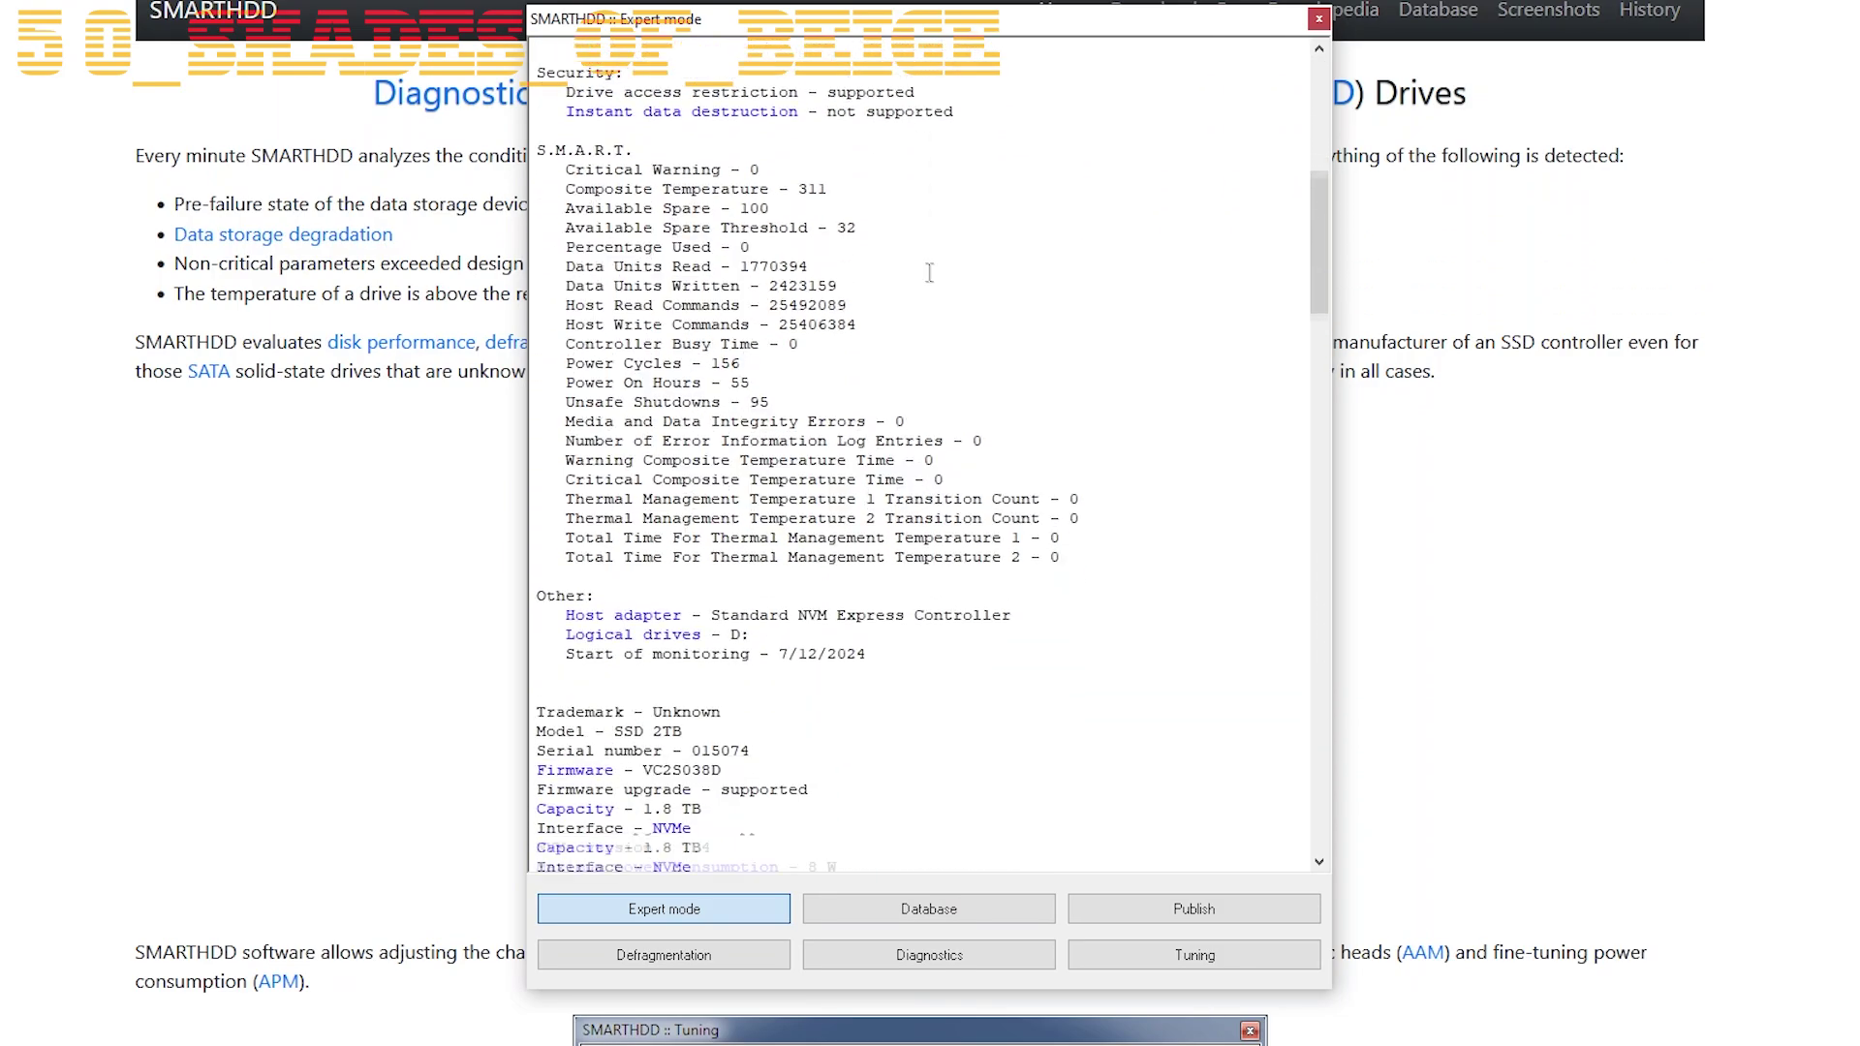
{"action": "scroll", "coordinate": [933, 274], "scroll_direction": "down", "scroll_amount": 2}
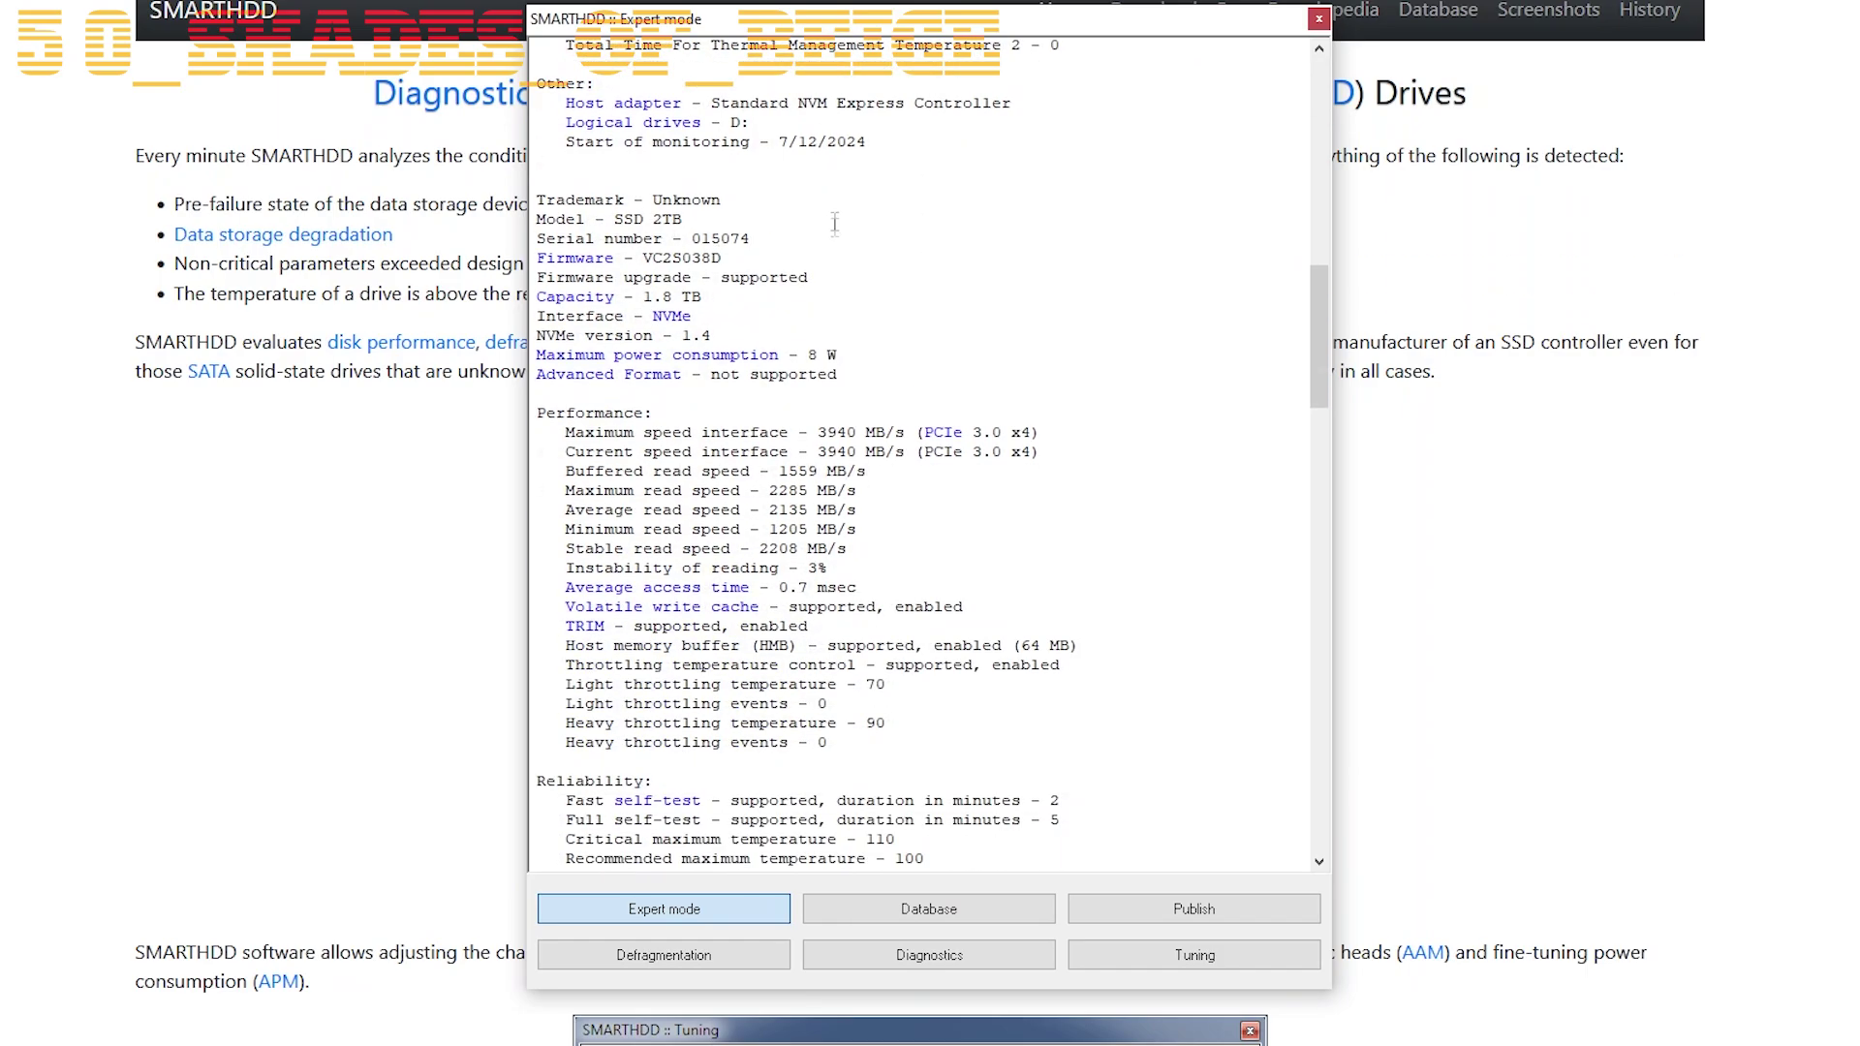
{"action": "left_click_drag", "start_coordinate": [794, 238], "coordinate": [631, 238]}
{"action": "left_click", "coordinate": [702, 213]}
{"action": "left_click", "coordinate": [683, 226]}
{"action": "left_click_drag", "start_coordinate": [770, 257], "coordinate": [678, 258]}
{"action": "left_click", "coordinate": [692, 257]}
Highlight the HMB and throttling temperature lines, then open the FAKEFLASHTEST_v1.1.4 folder in Downloads
{"action": "scroll", "coordinate": [616, 448], "scroll_direction": "down", "scroll_amount": 1}
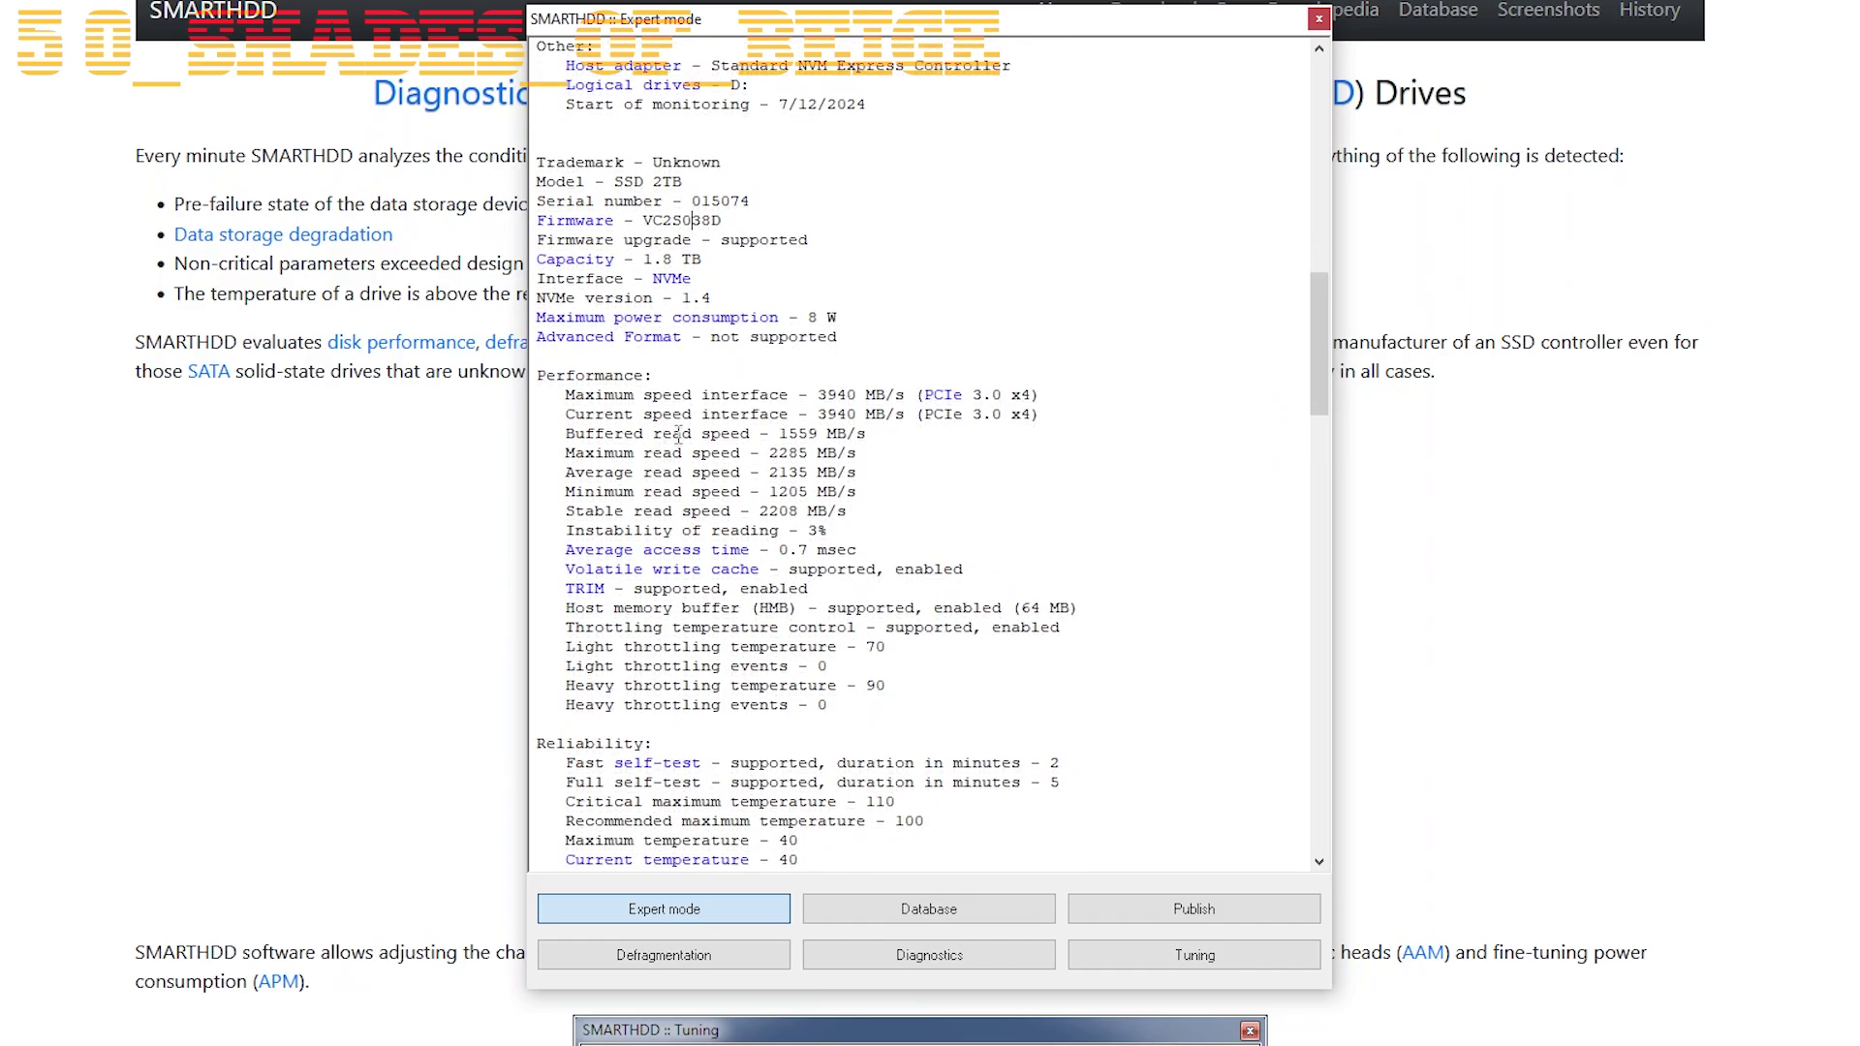
{"action": "left_click_drag", "start_coordinate": [565, 374], "coordinate": [864, 394]}
{"action": "left_click_drag", "start_coordinate": [565, 587], "coordinate": [1098, 585]}
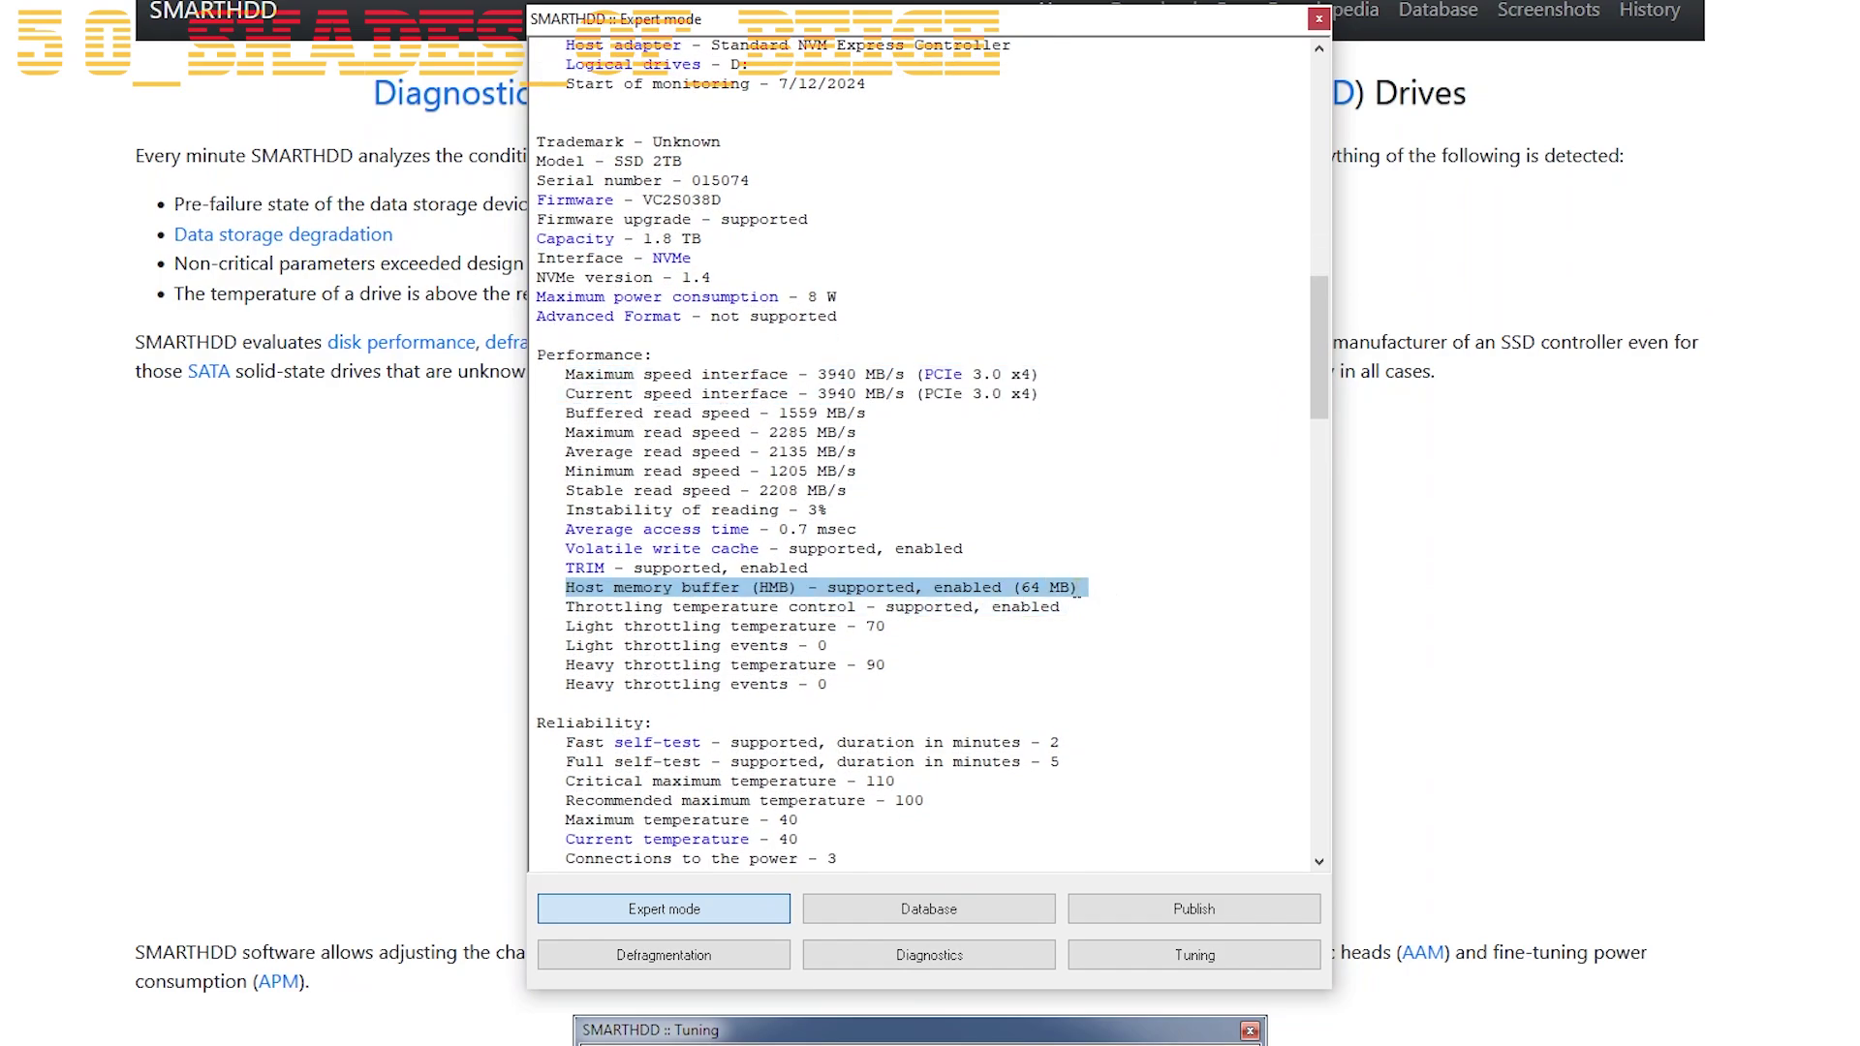
{"action": "left_click", "coordinate": [1013, 593]}
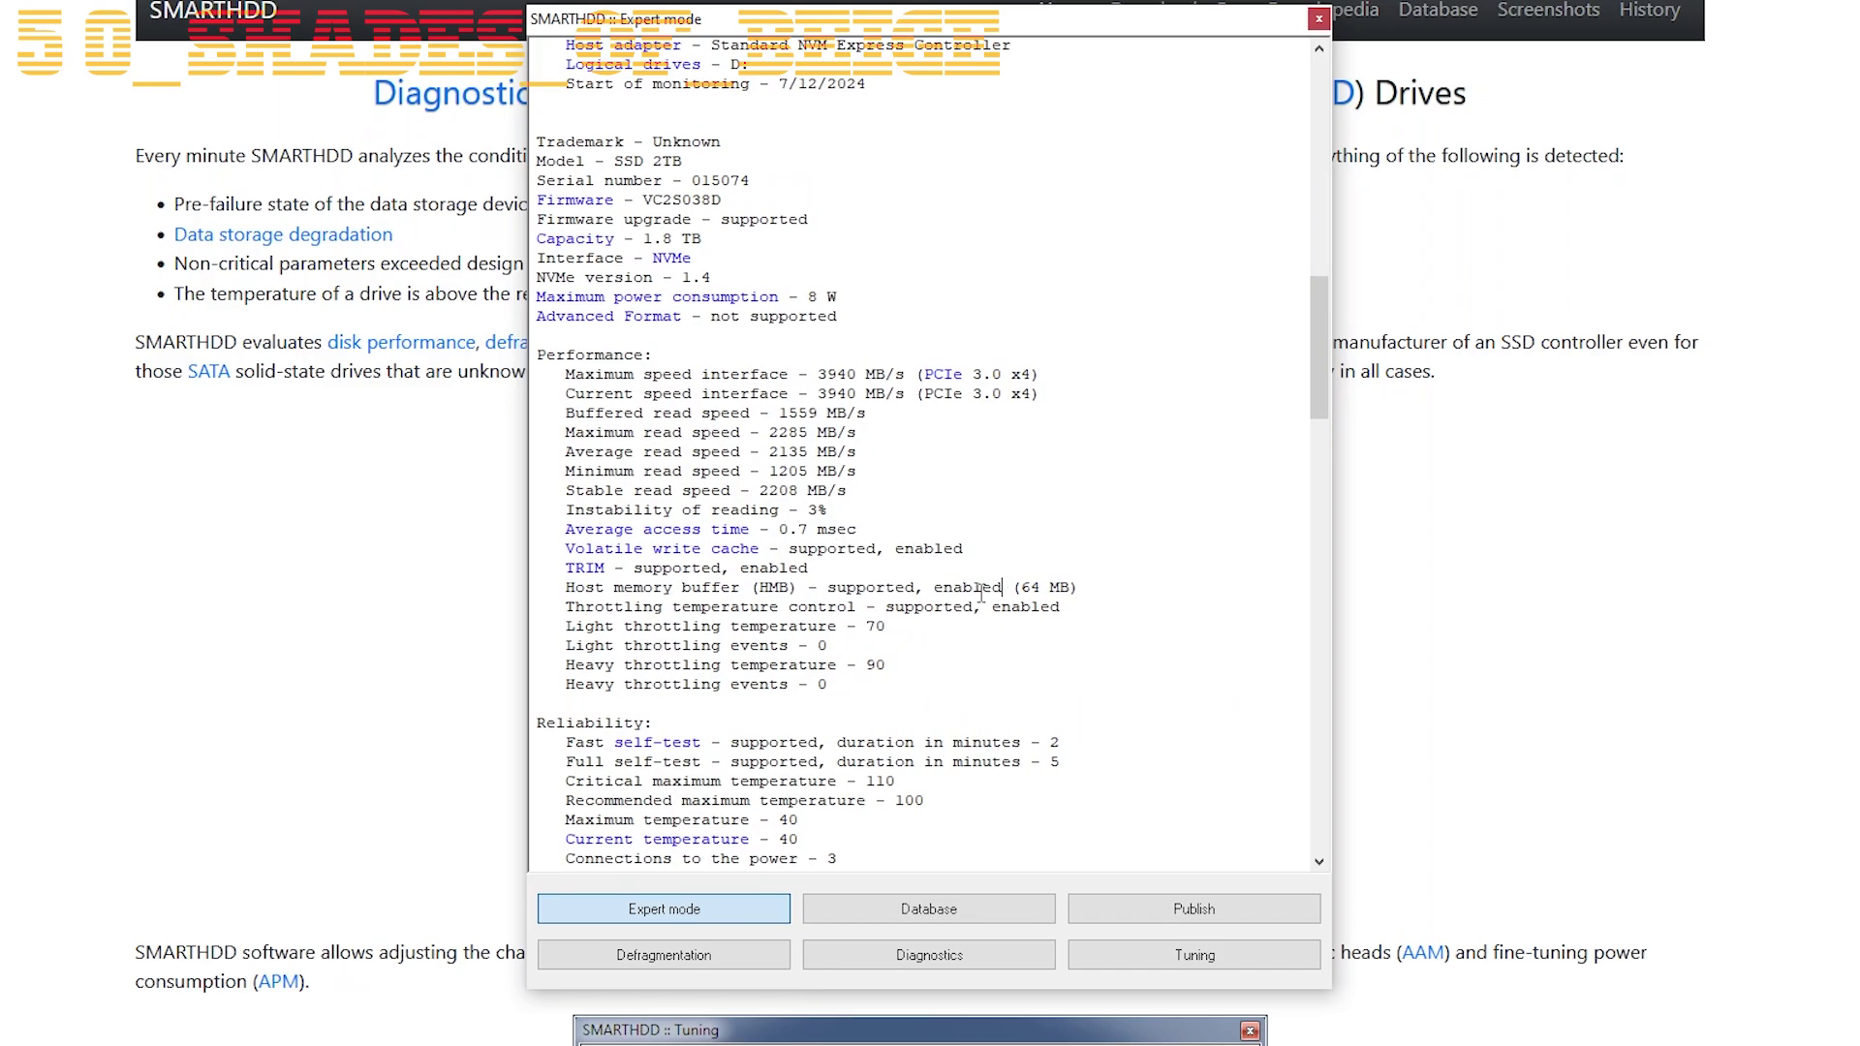
{"action": "left_click_drag", "start_coordinate": [982, 593], "coordinate": [865, 587]}
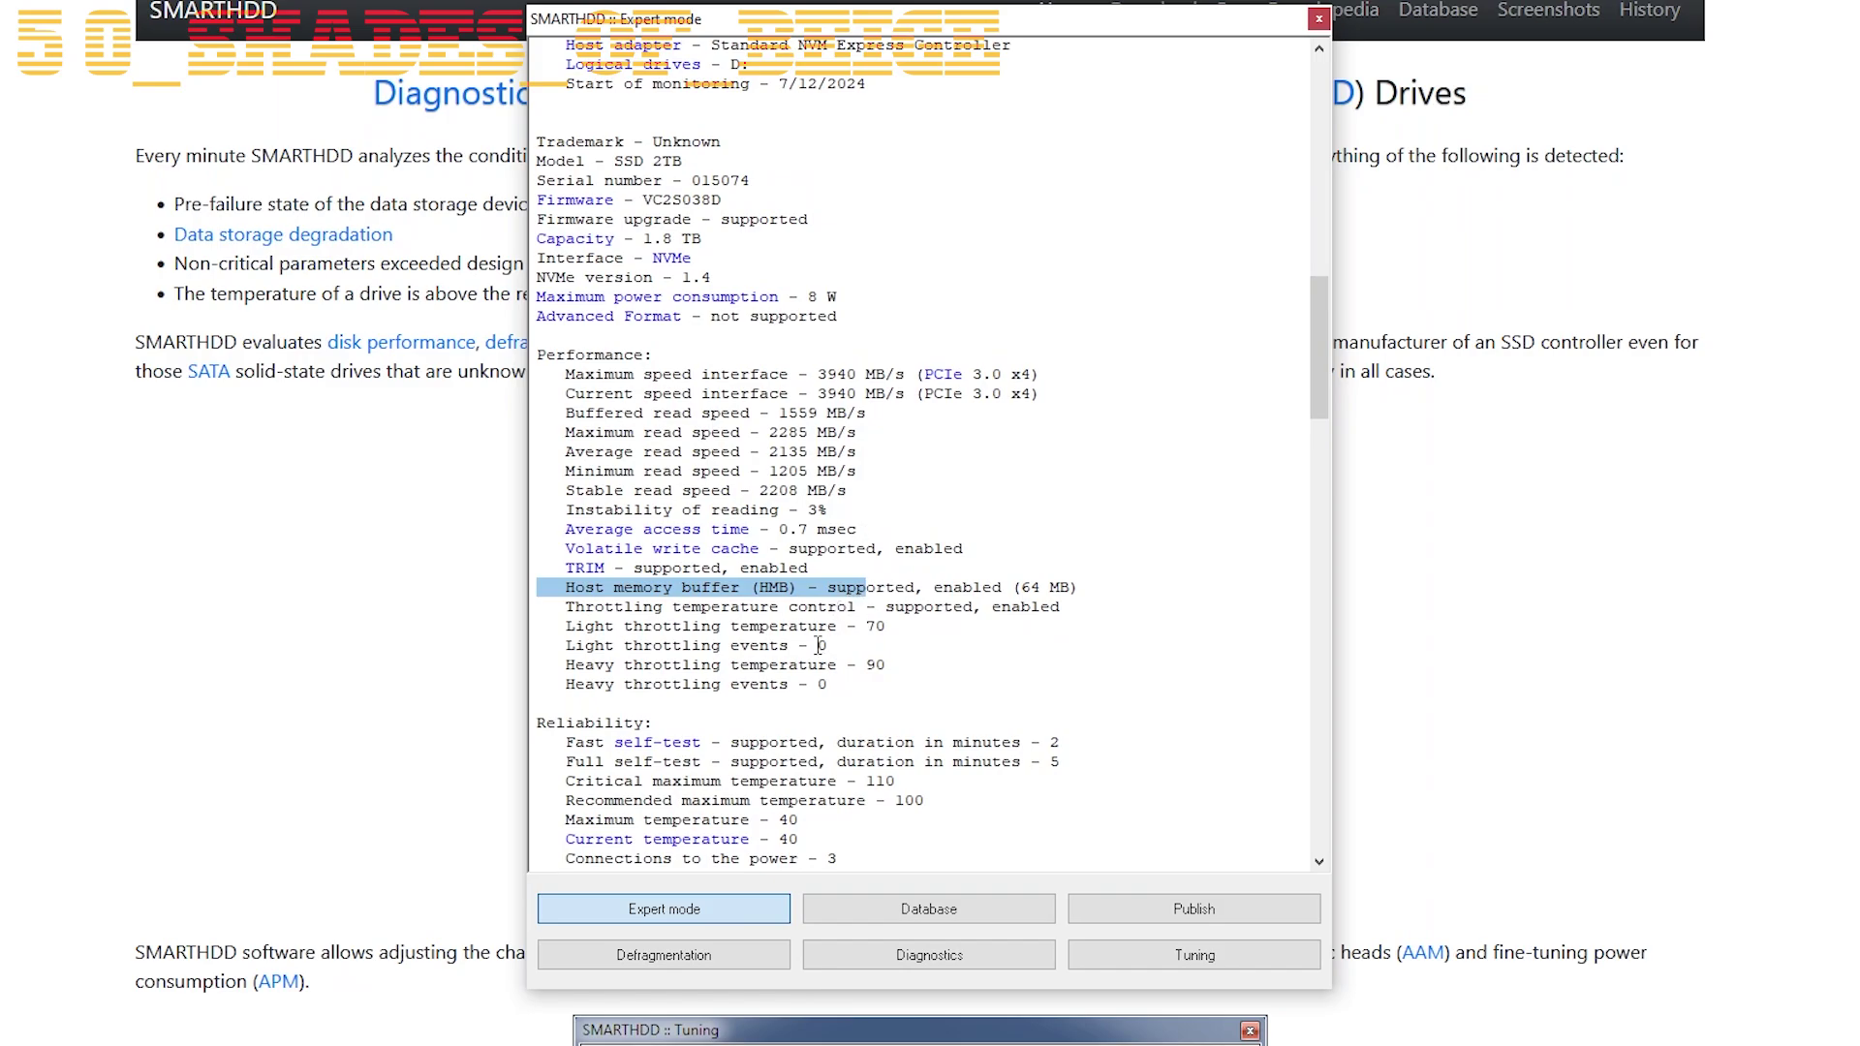
{"action": "left_click_drag", "start_coordinate": [571, 606], "coordinate": [845, 621]}
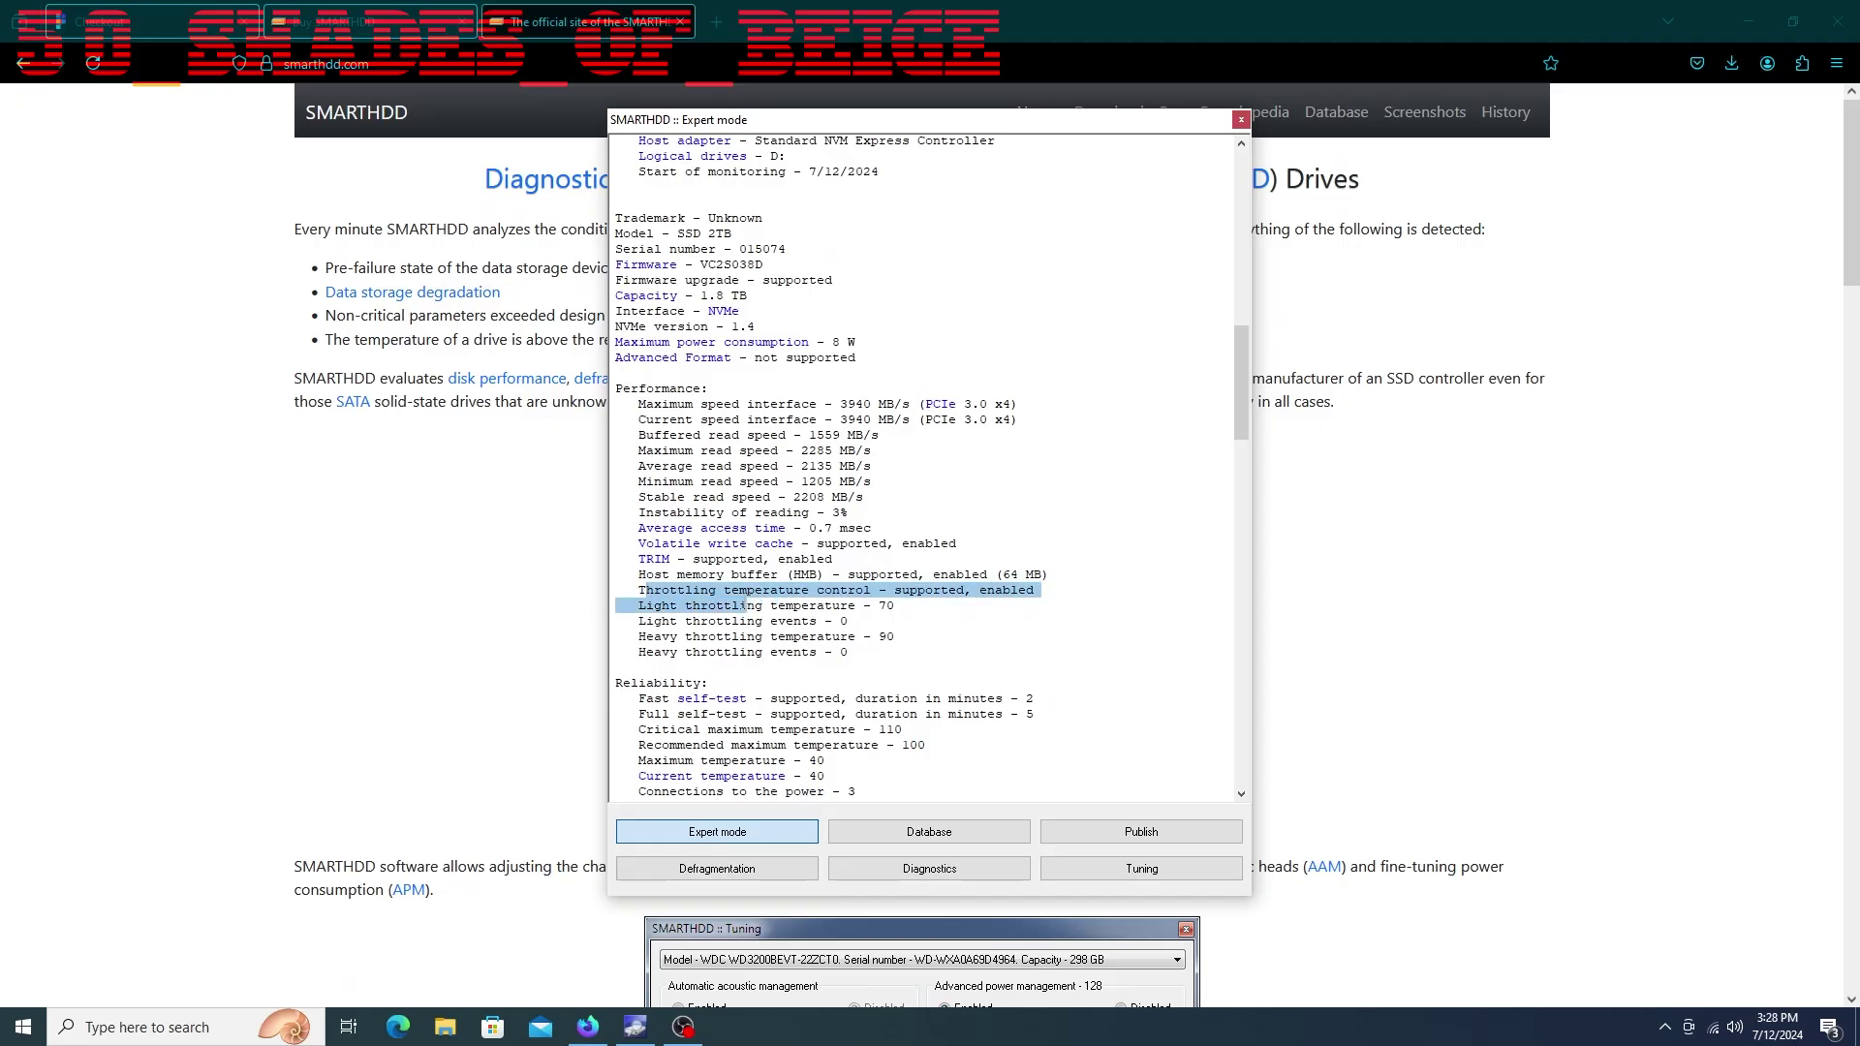
{"action": "left_click", "coordinate": [662, 605]}
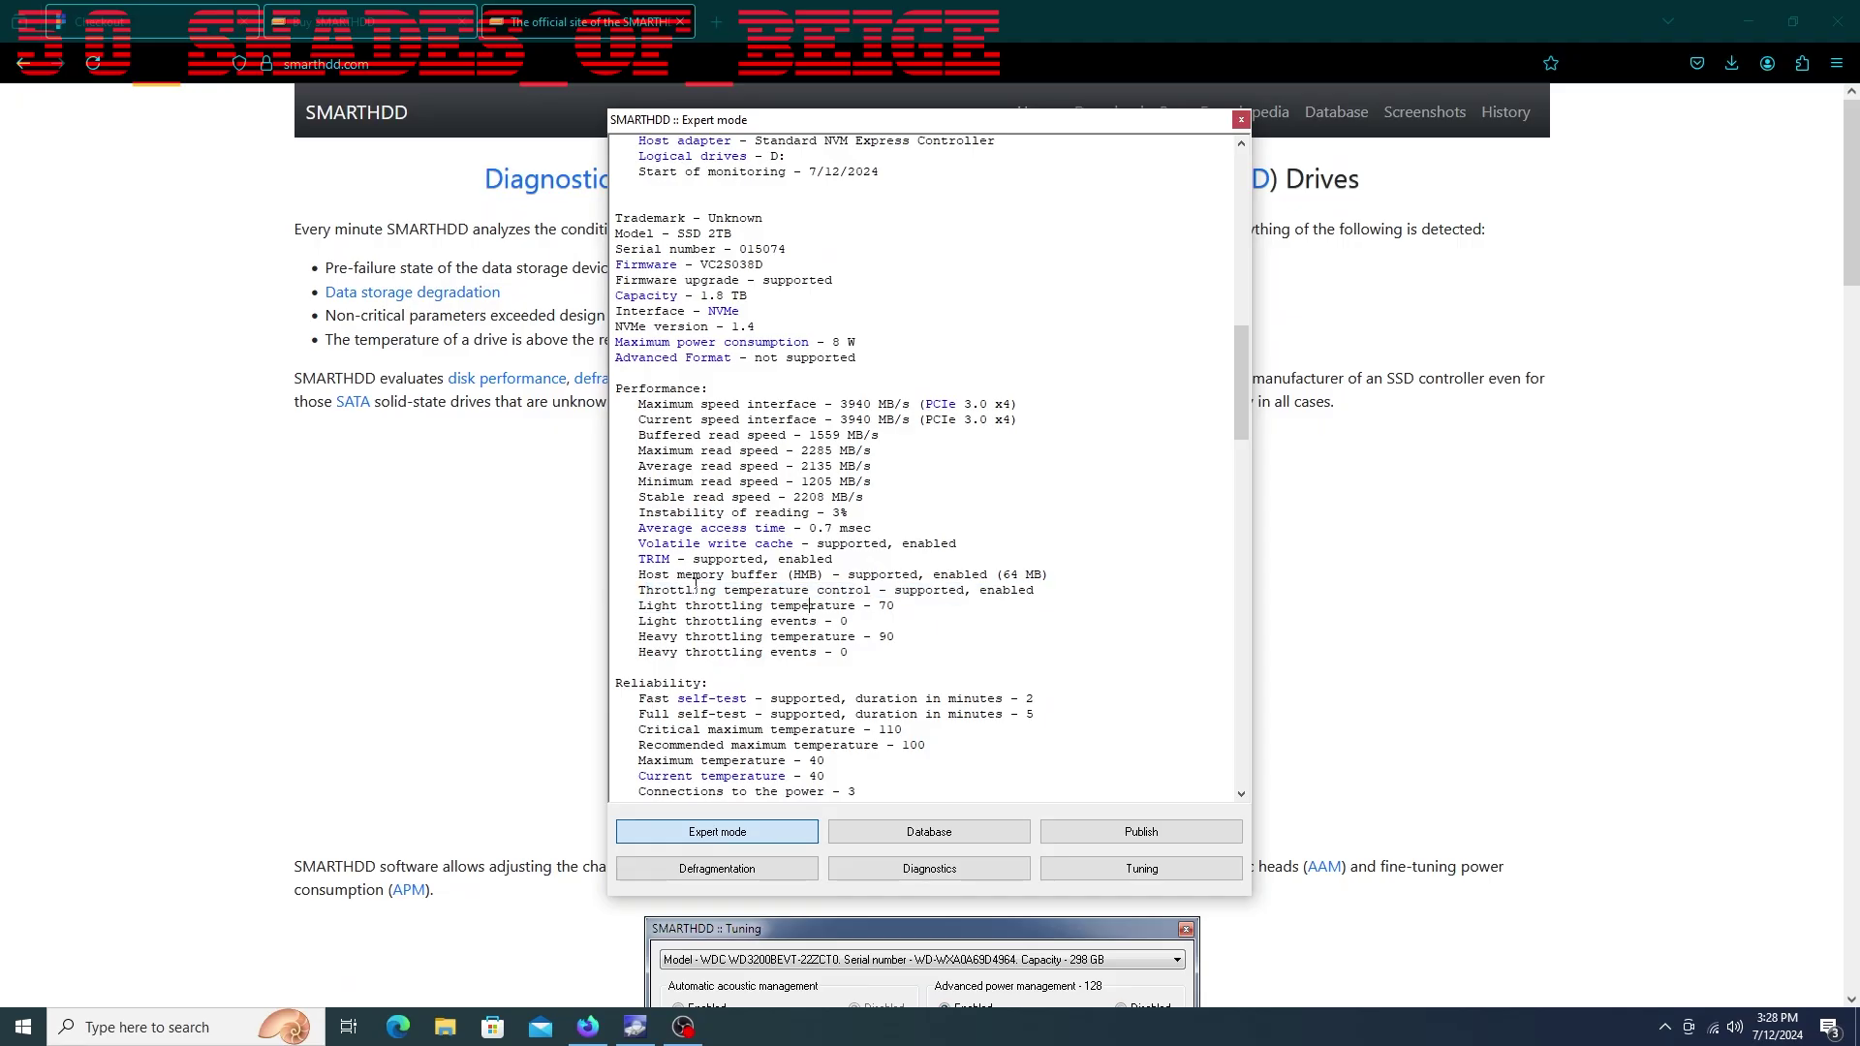
{"action": "left_click_drag", "start_coordinate": [710, 605], "coordinate": [824, 628]}
{"action": "left_click", "coordinate": [853, 637]}
{"action": "scroll", "coordinate": [891, 639], "scroll_direction": "down", "scroll_amount": 1}
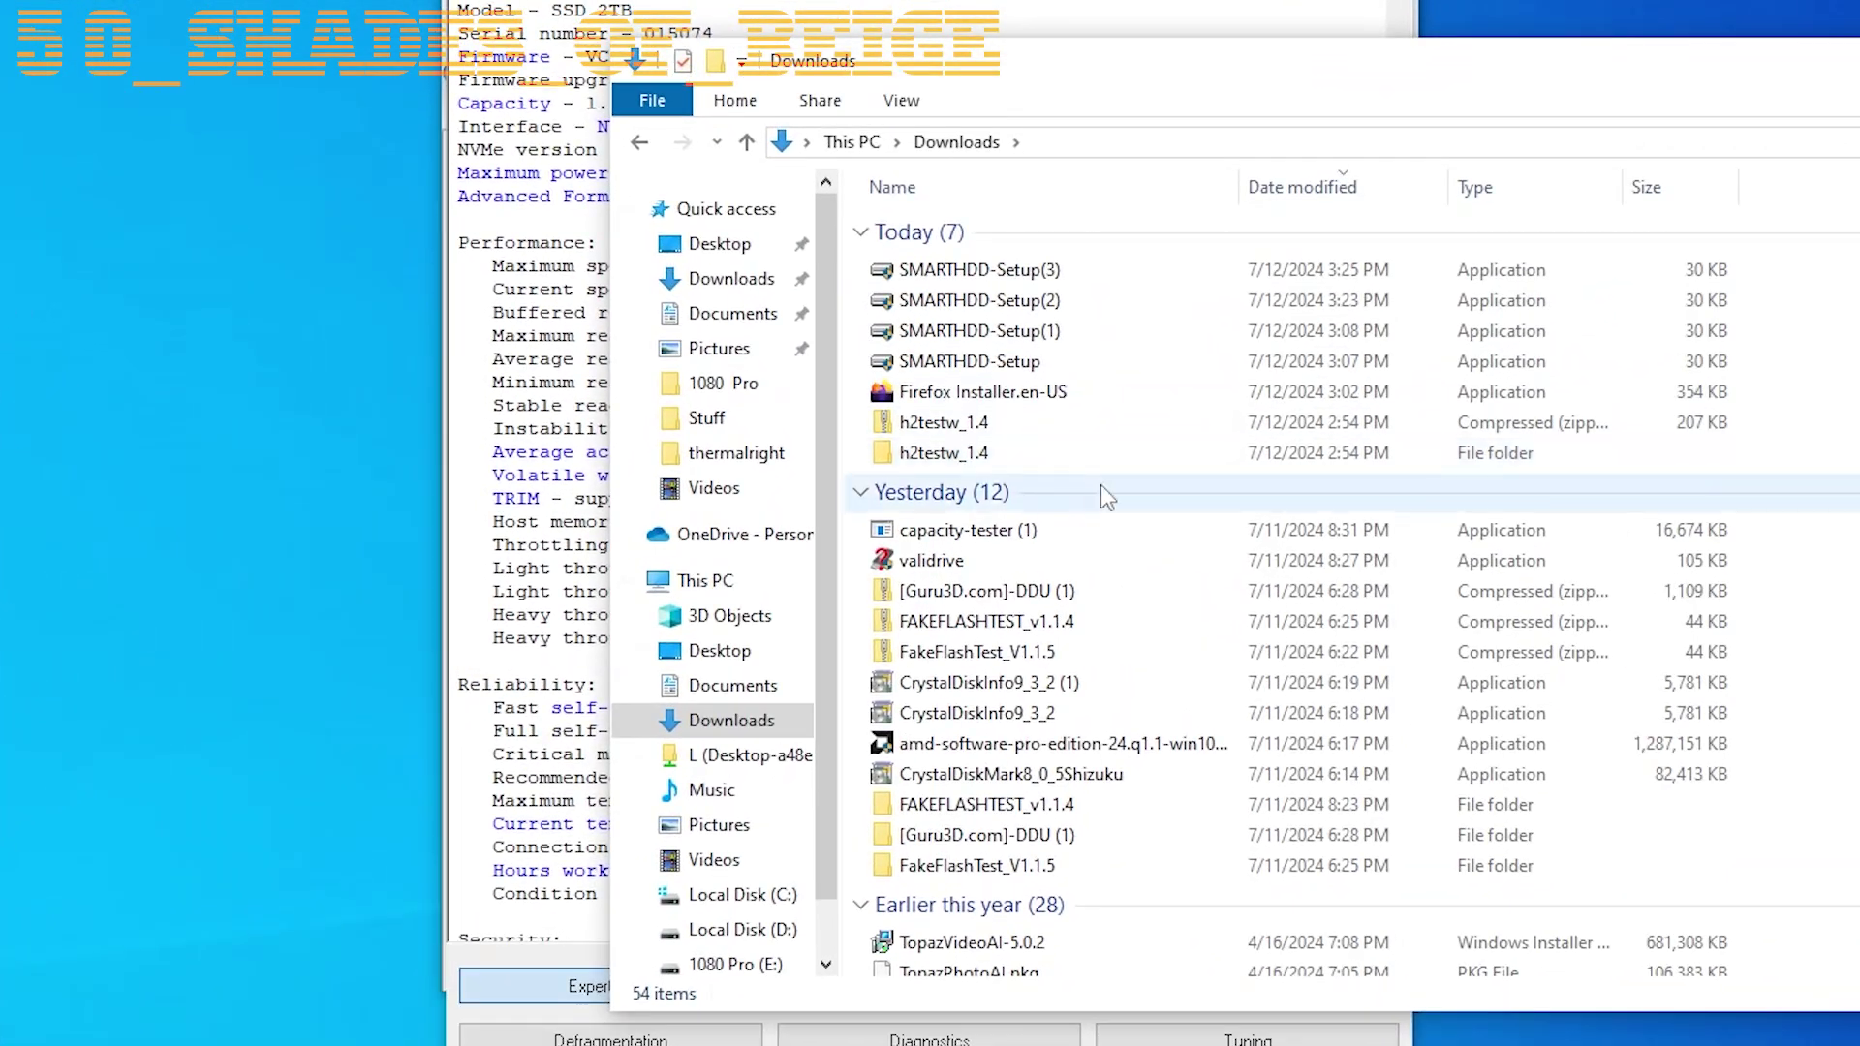
{"action": "double_click", "coordinate": [1048, 806]}
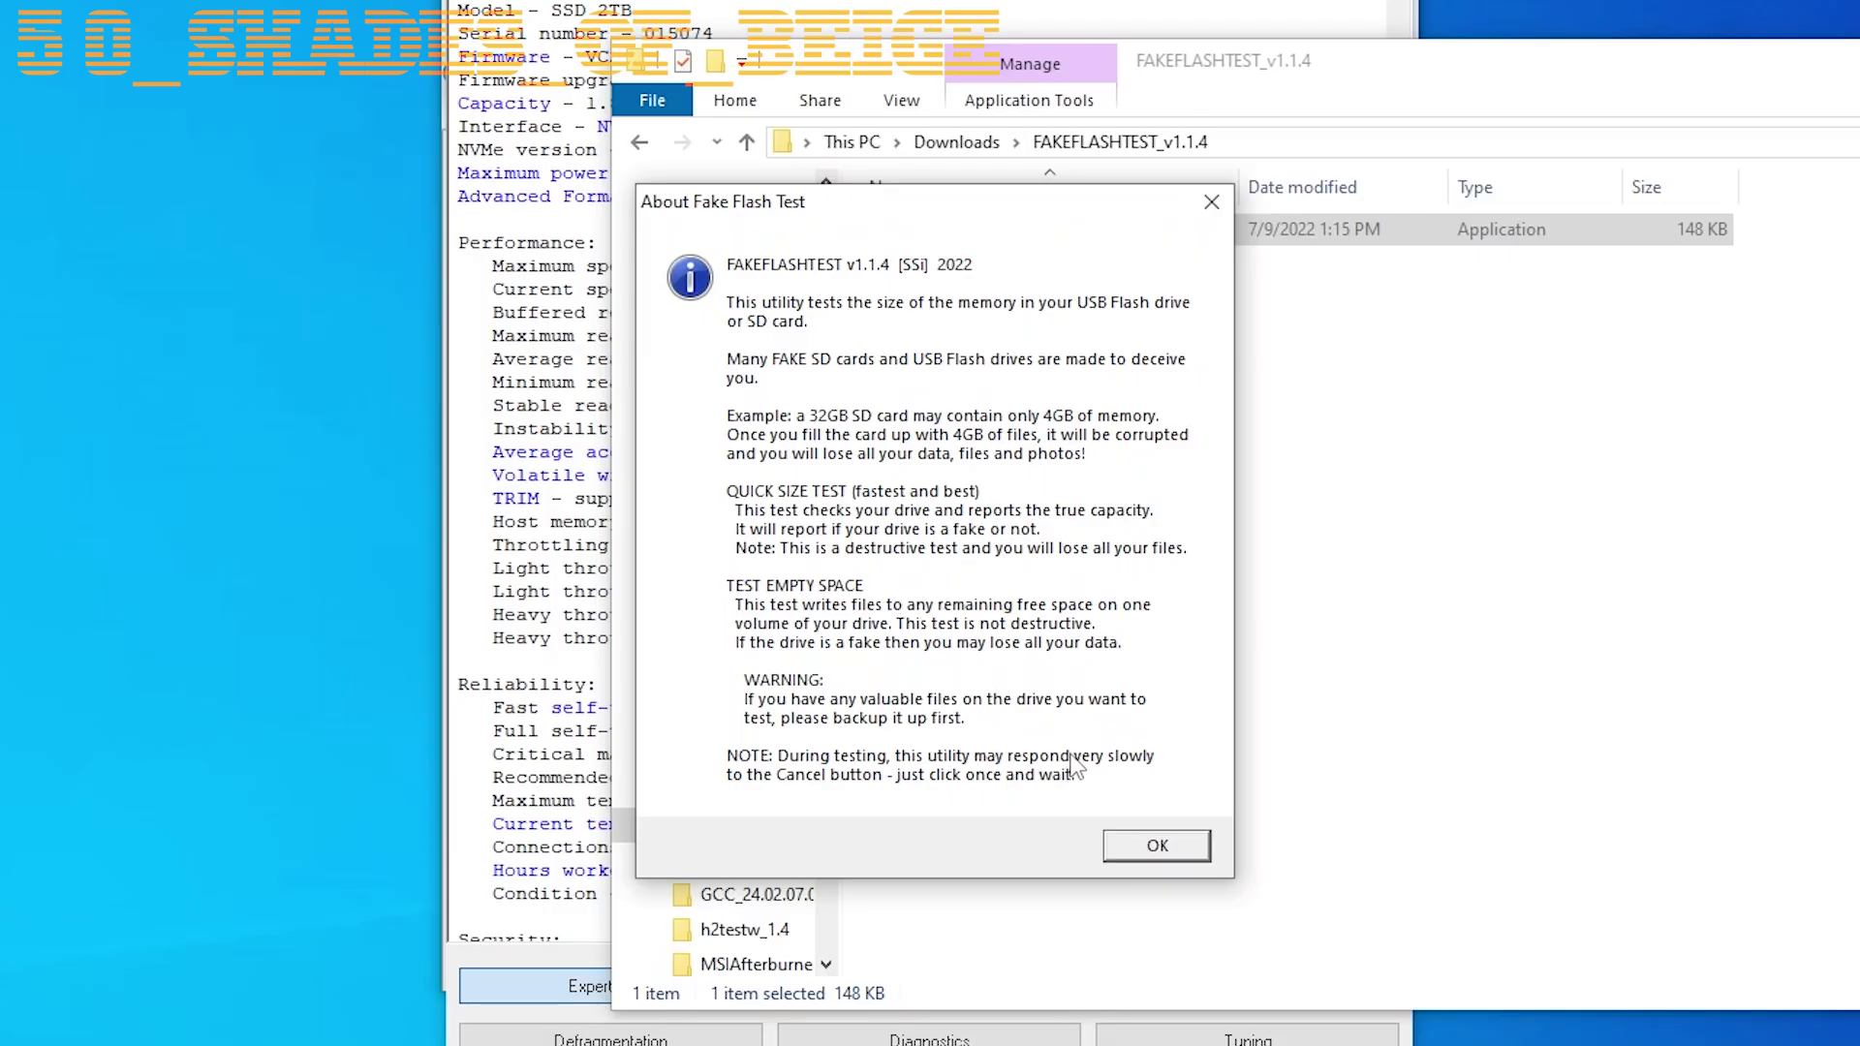
Run the destructive Quick Size Test on drive E, acknowledge the pass, and close FakeFlashTest
{"action": "left_click", "coordinate": [1143, 845]}
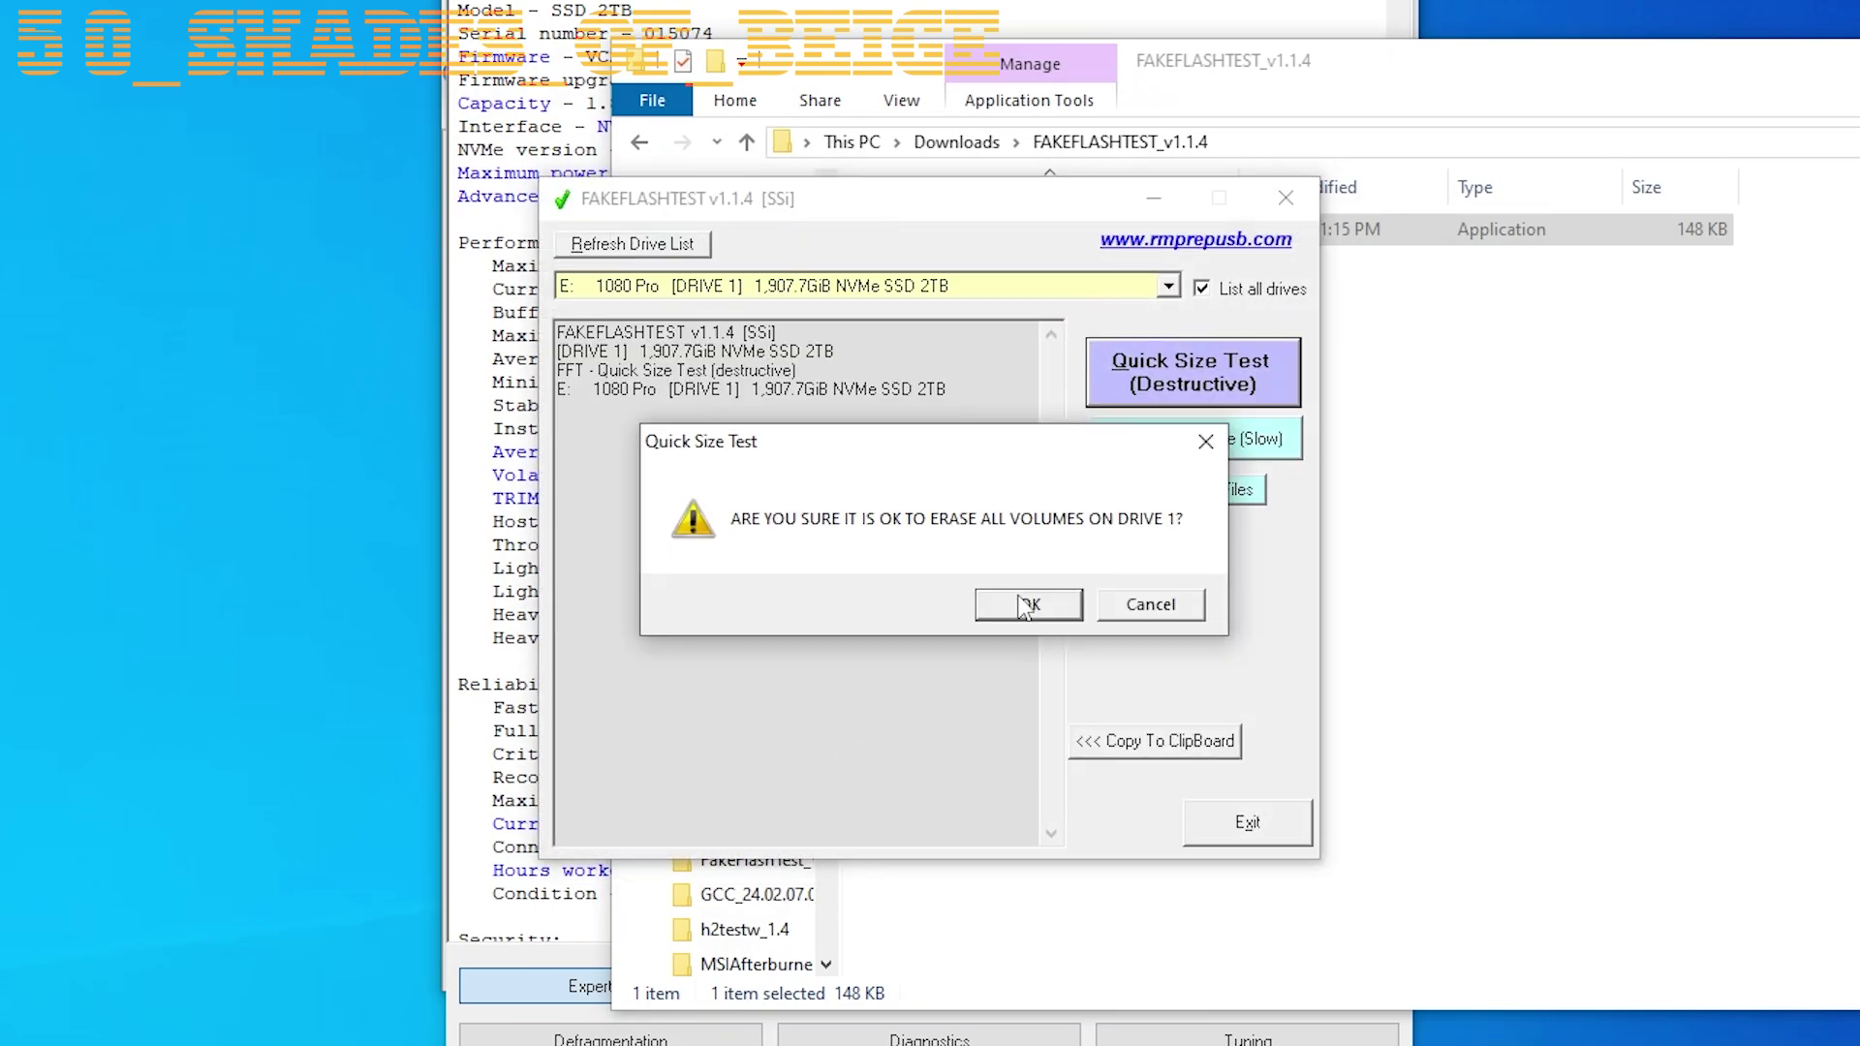
{"action": "left_click", "coordinate": [1024, 605]}
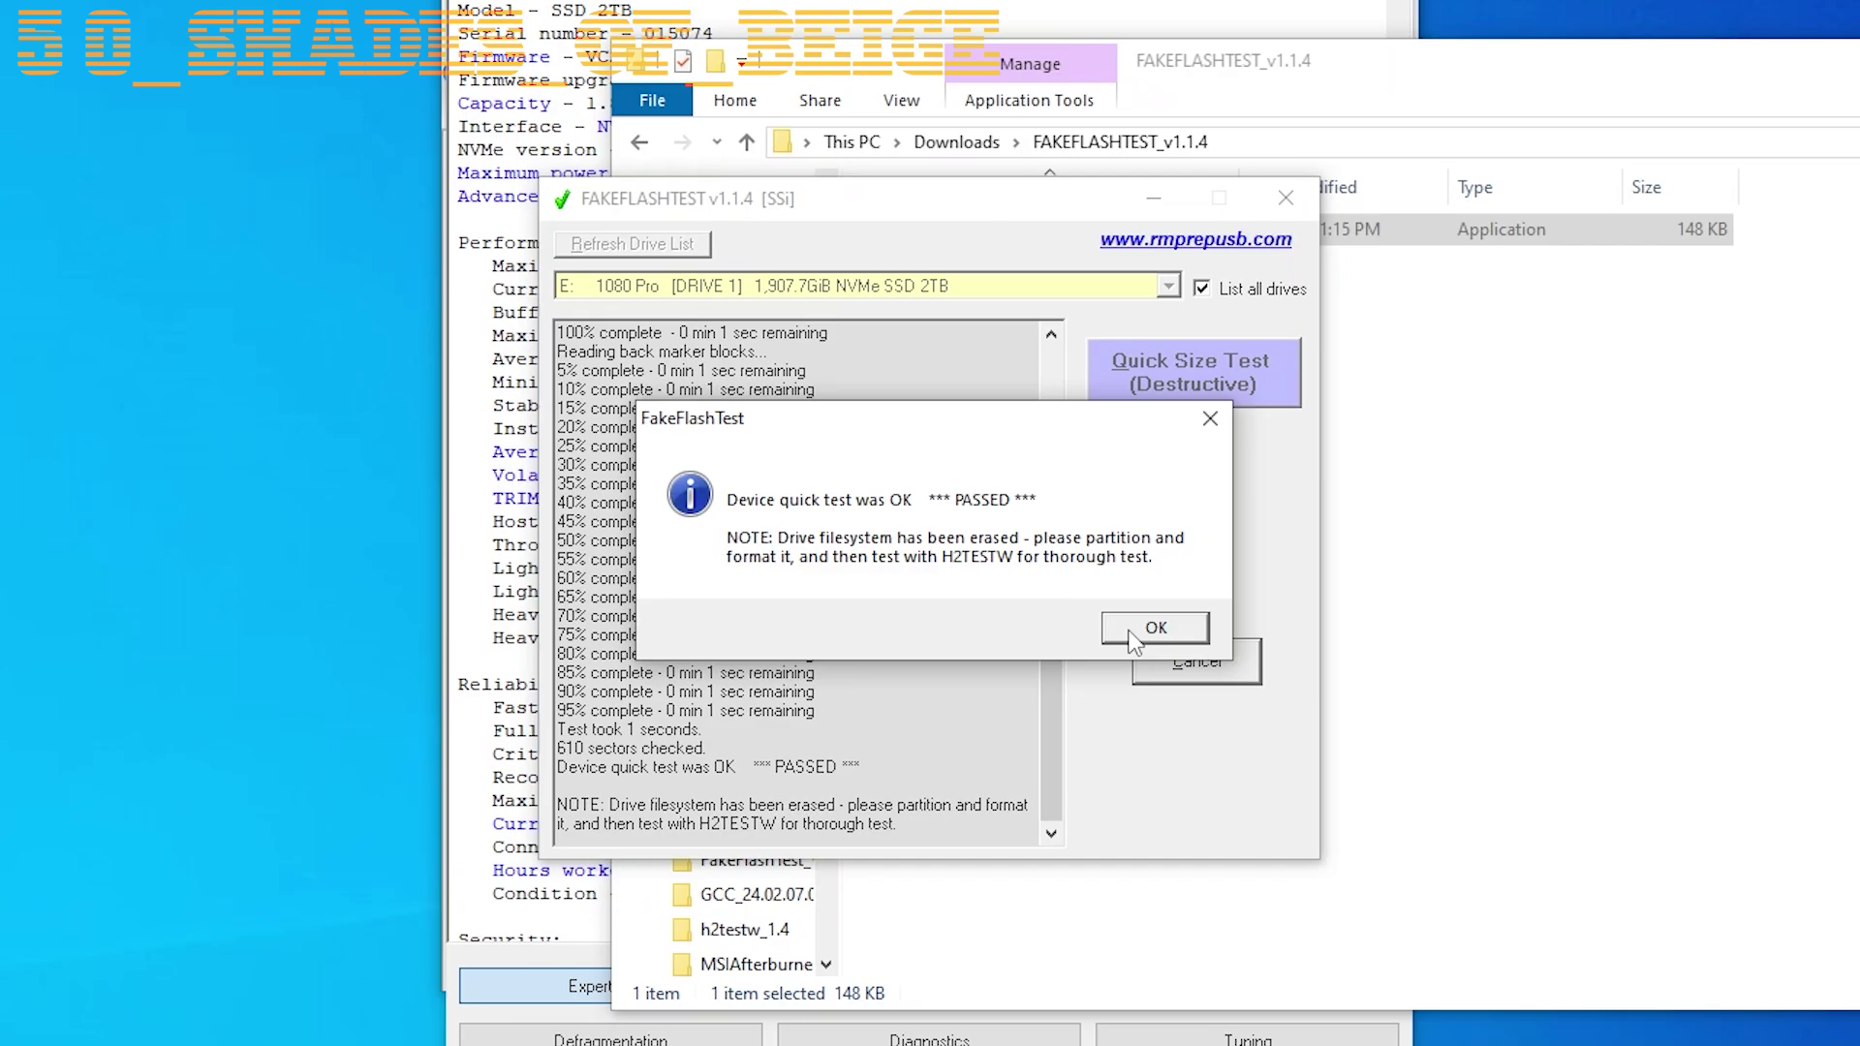
{"action": "left_click", "coordinate": [1153, 627]}
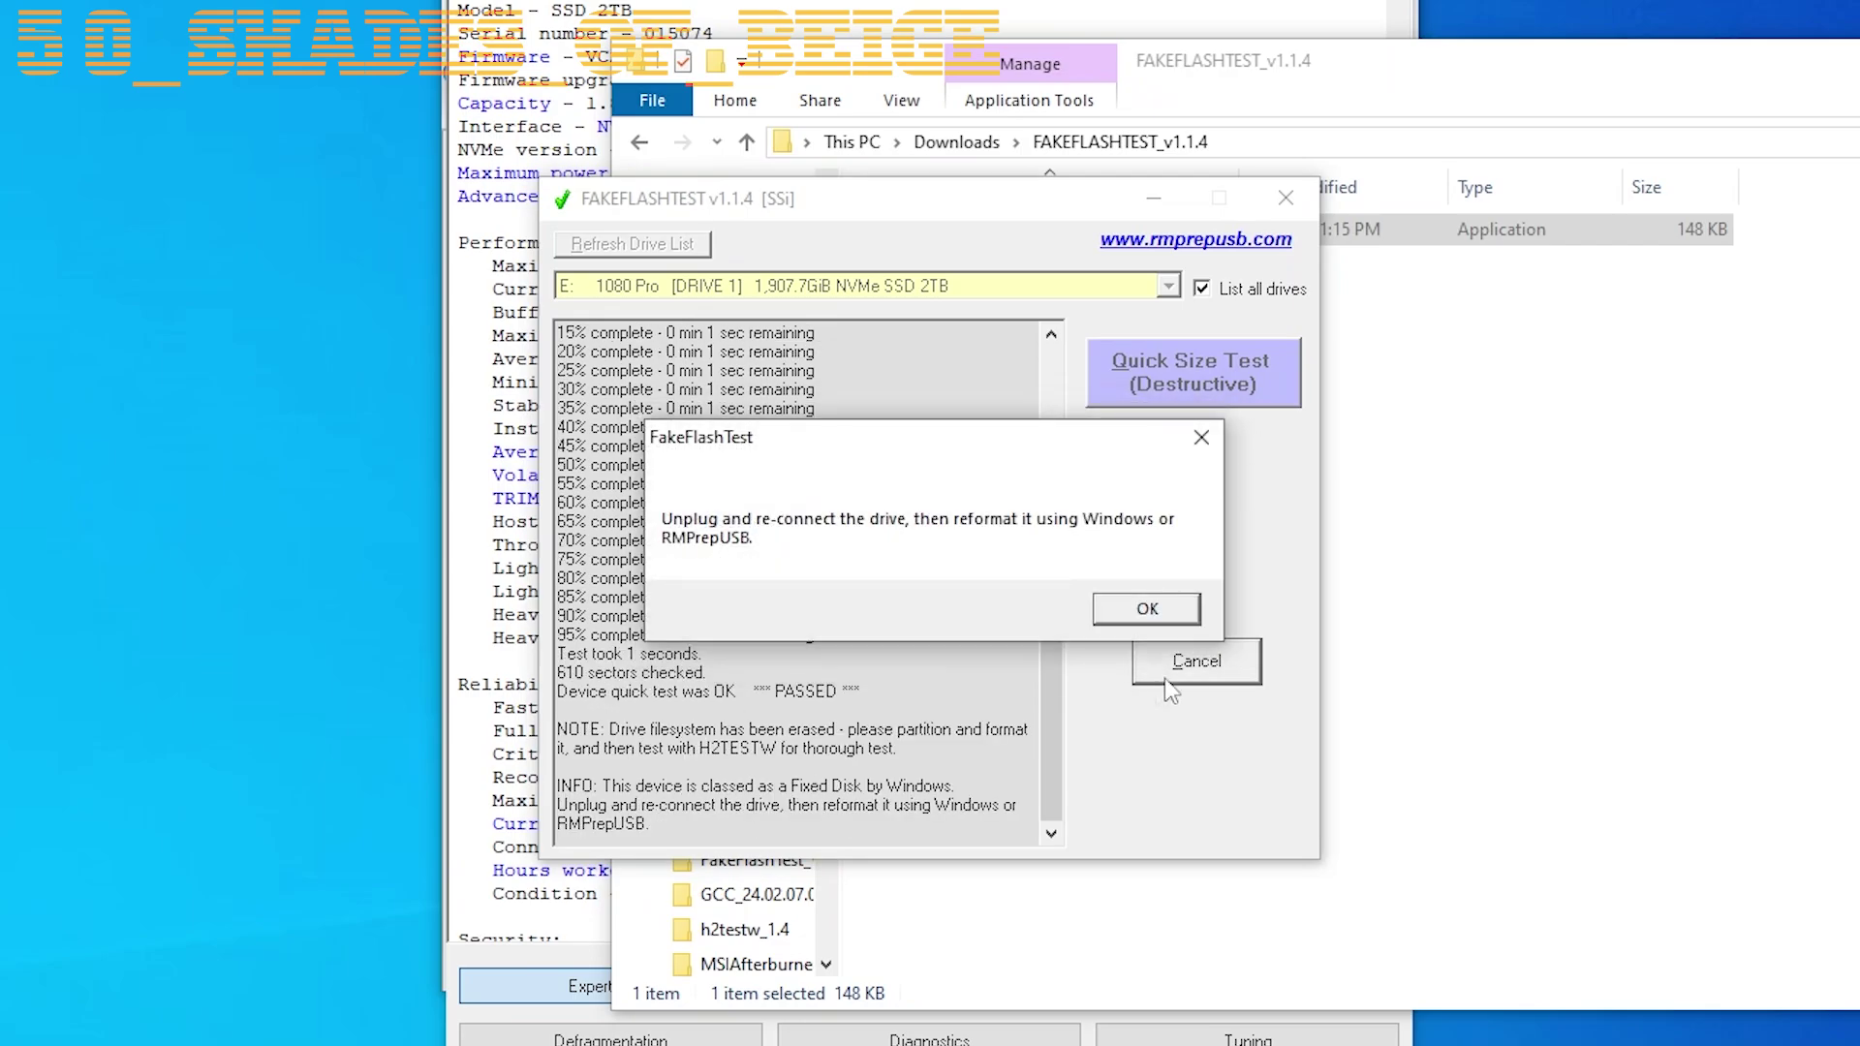
{"action": "left_click", "coordinate": [1147, 608]}
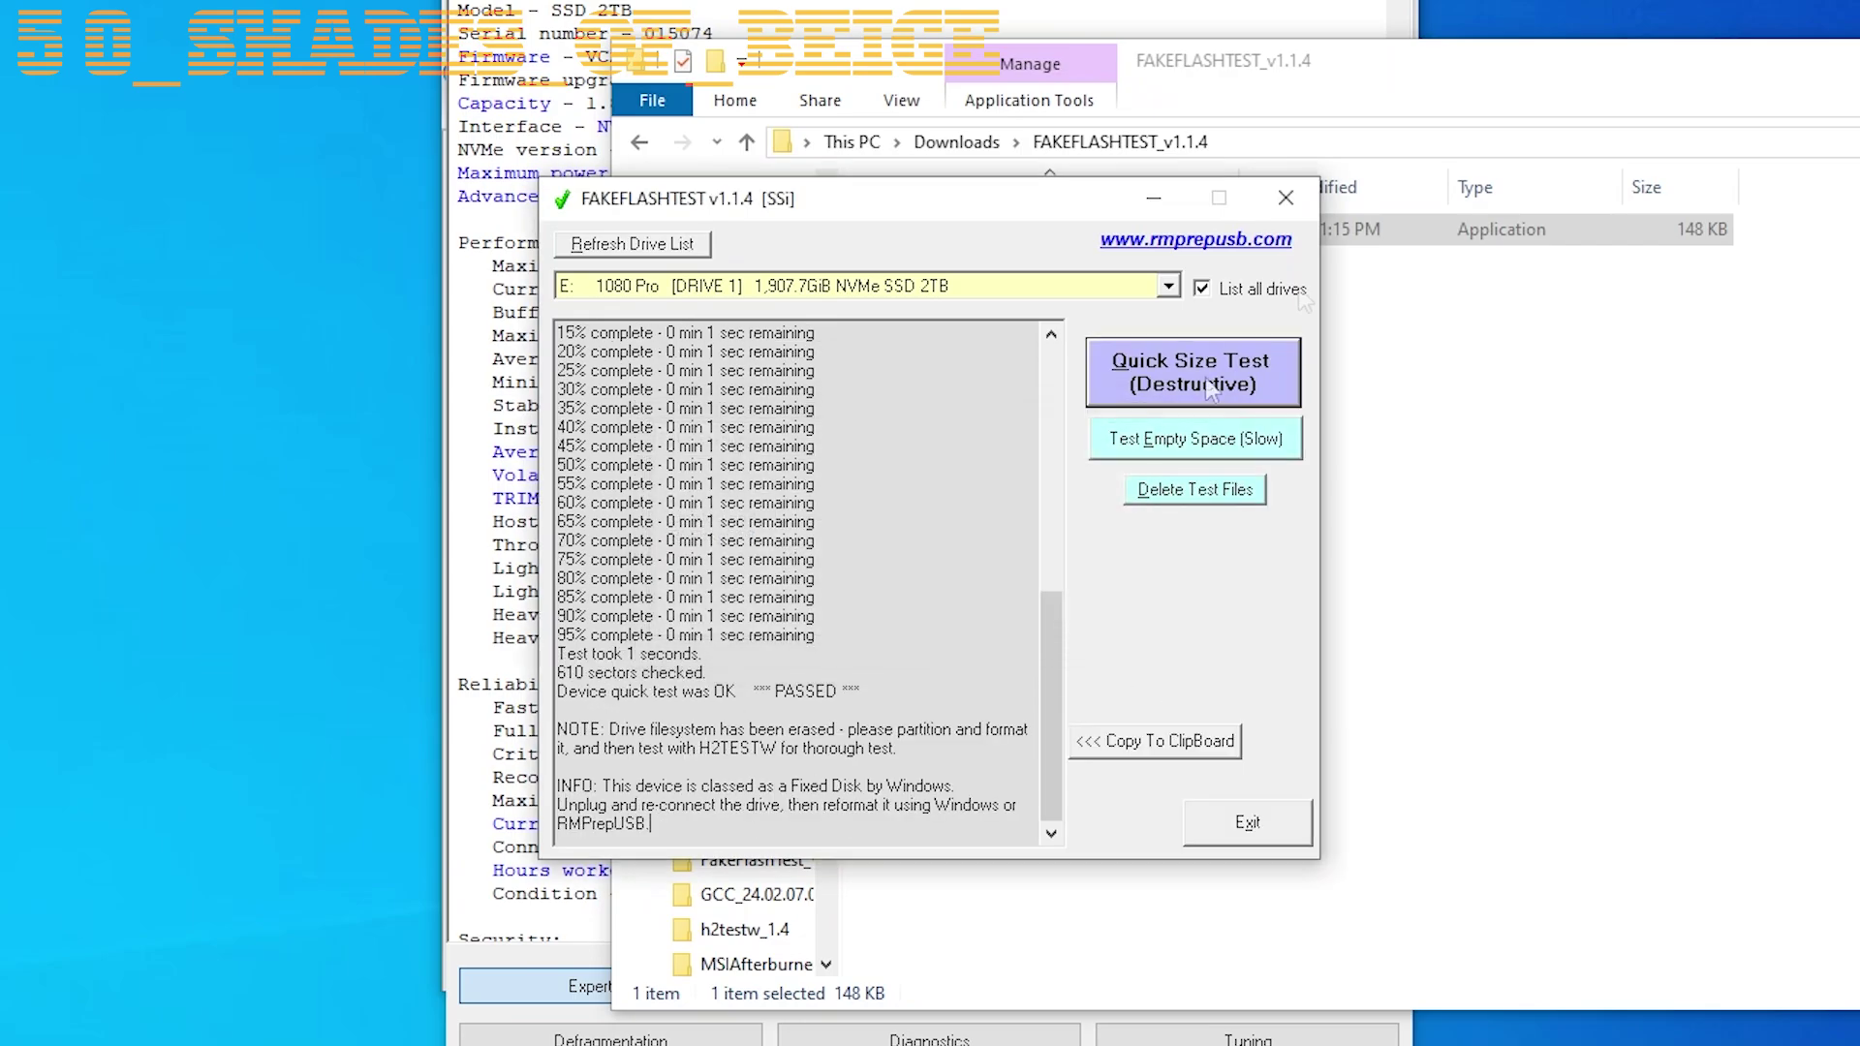
{"action": "left_click", "coordinate": [1279, 189]}
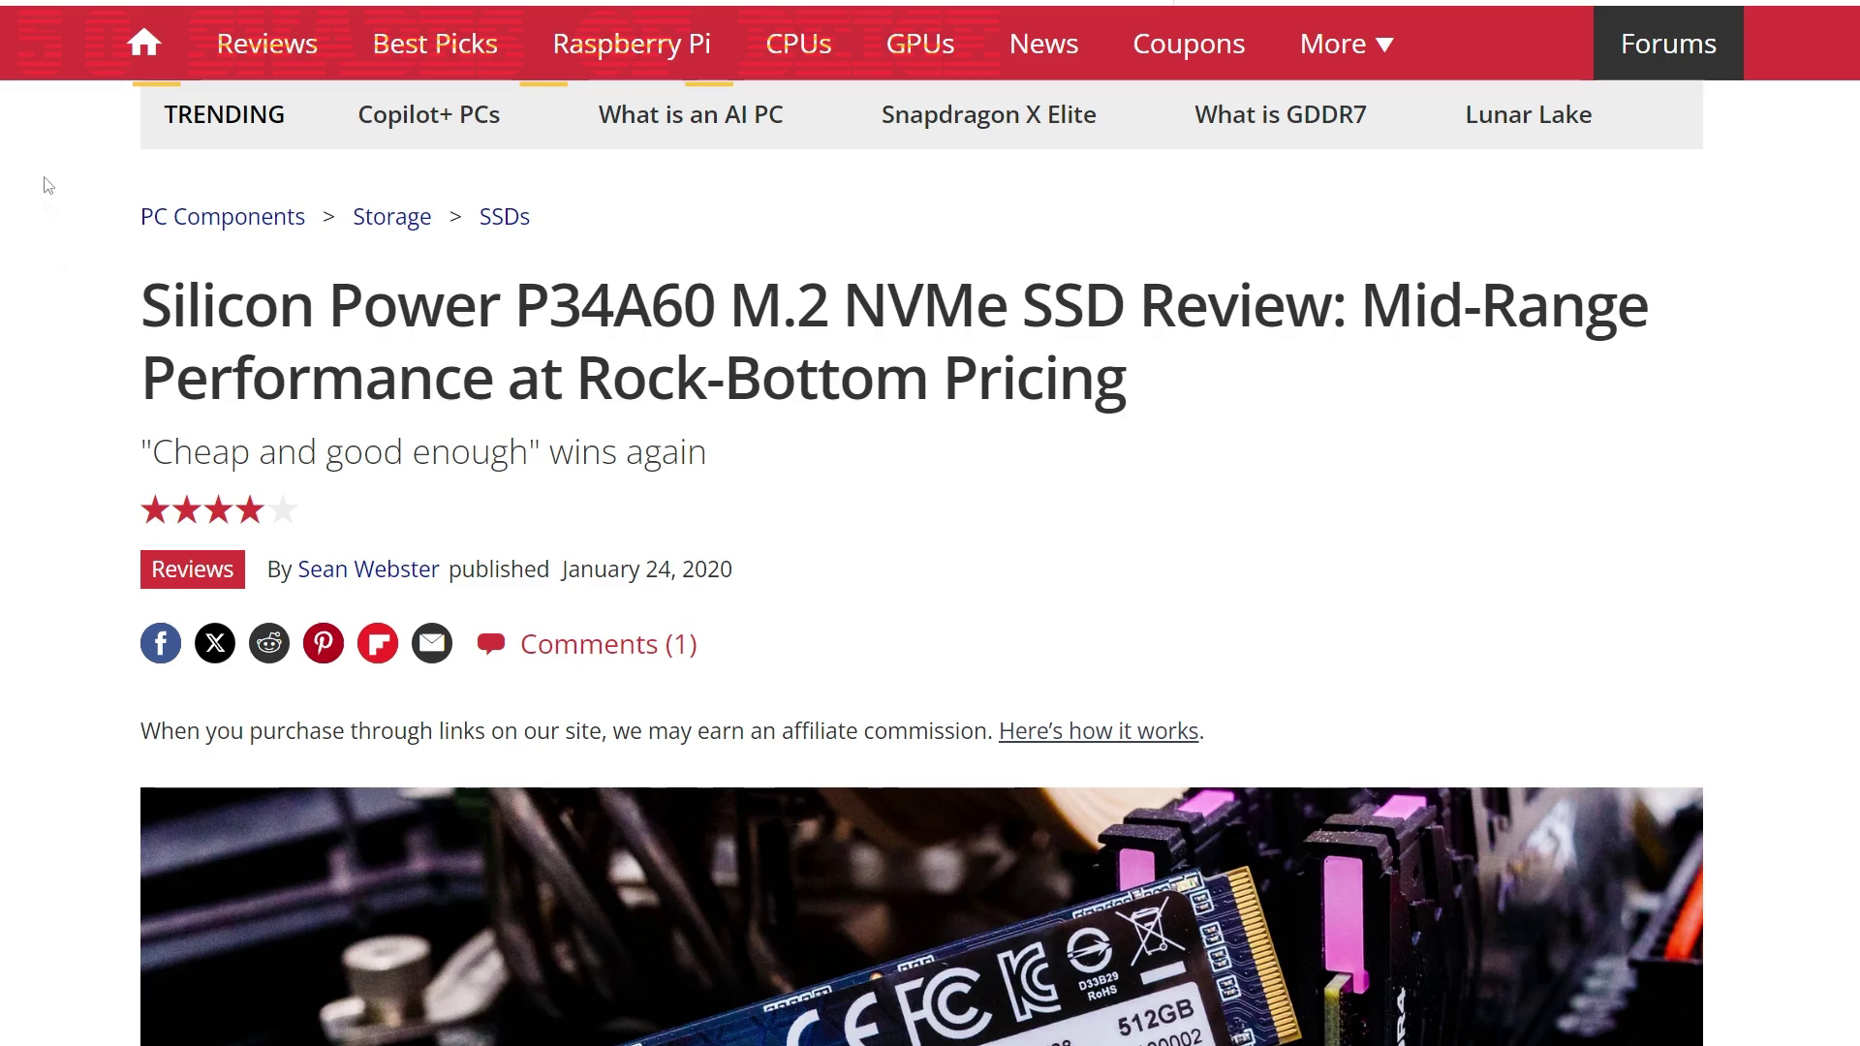
Scroll the P34A60 review to its Specifications table, highlighting the DRAMless HMB and Intel 64L TLC entries
{"action": "left_click_drag", "start_coordinate": [144, 280], "coordinate": [690, 296]}
{"action": "left_click", "coordinate": [689, 296]}
{"action": "scroll", "coordinate": [1112, 305], "scroll_direction": "down", "scroll_amount": 3}
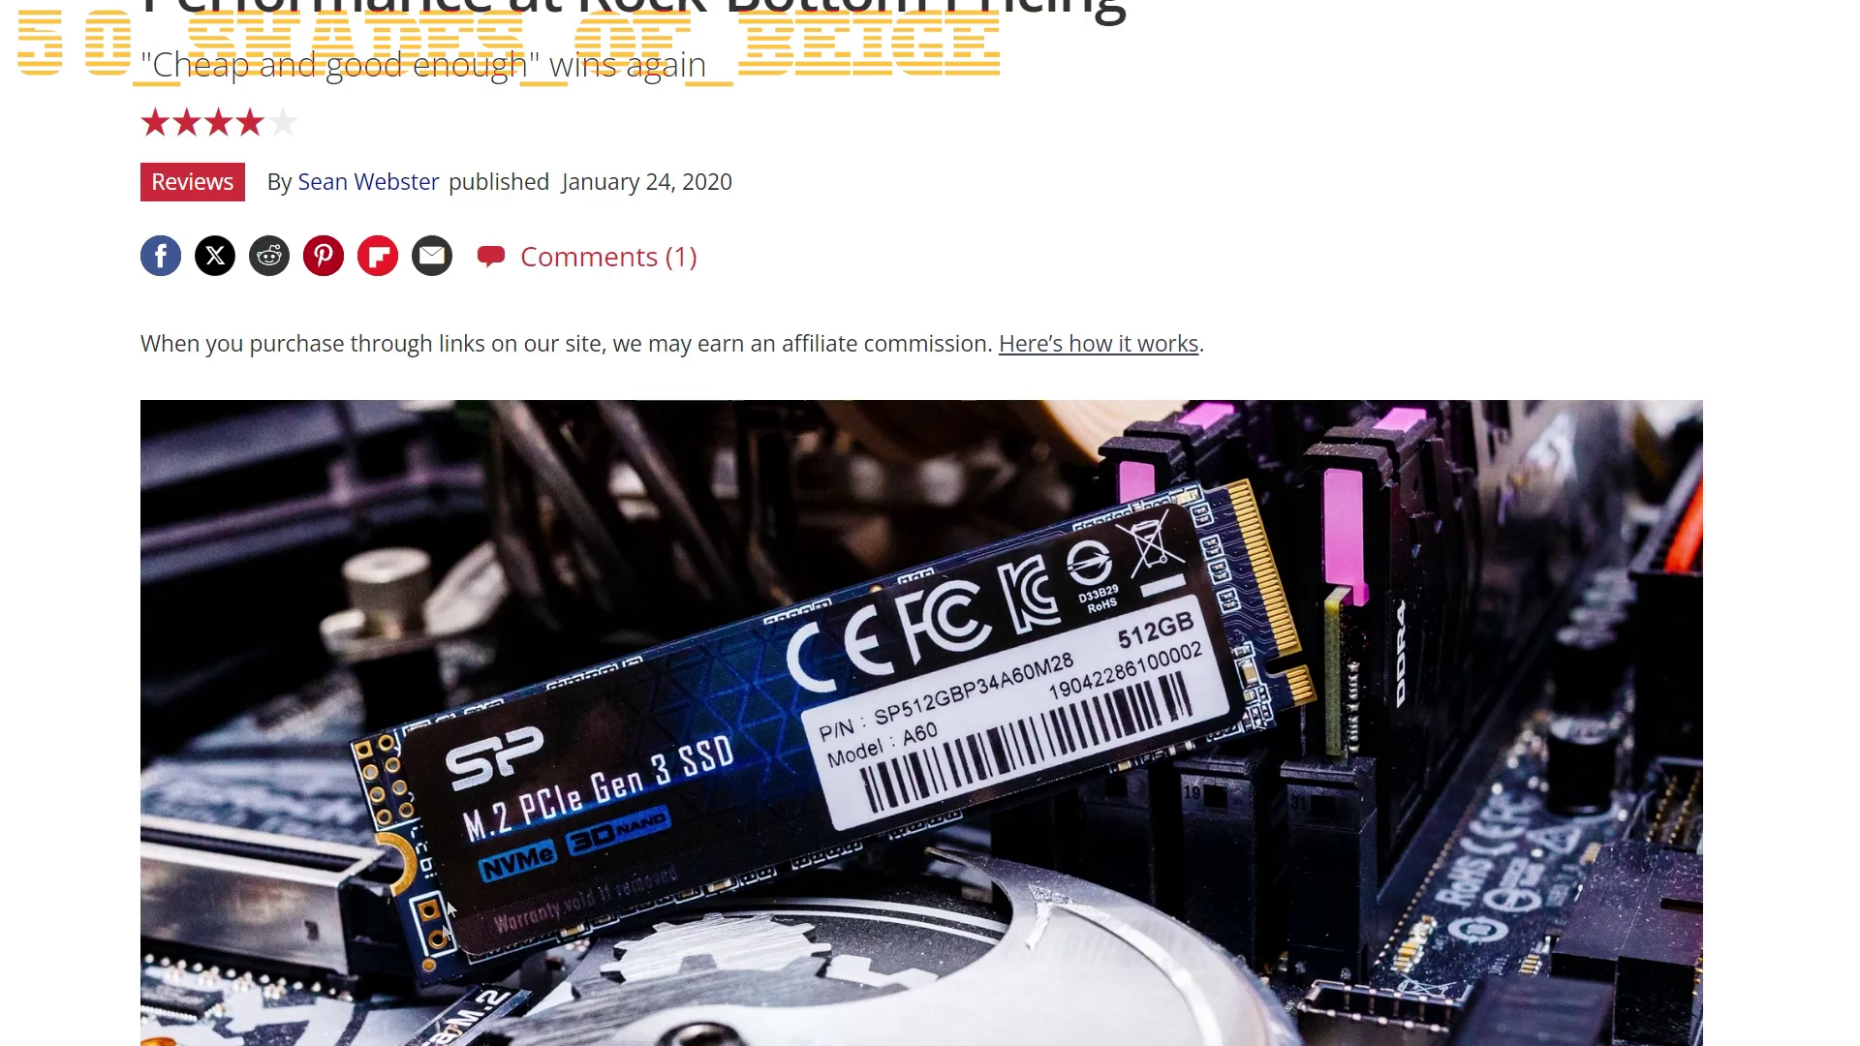
{"action": "scroll", "coordinate": [902, 655], "scroll_direction": "down", "scroll_amount": 10}
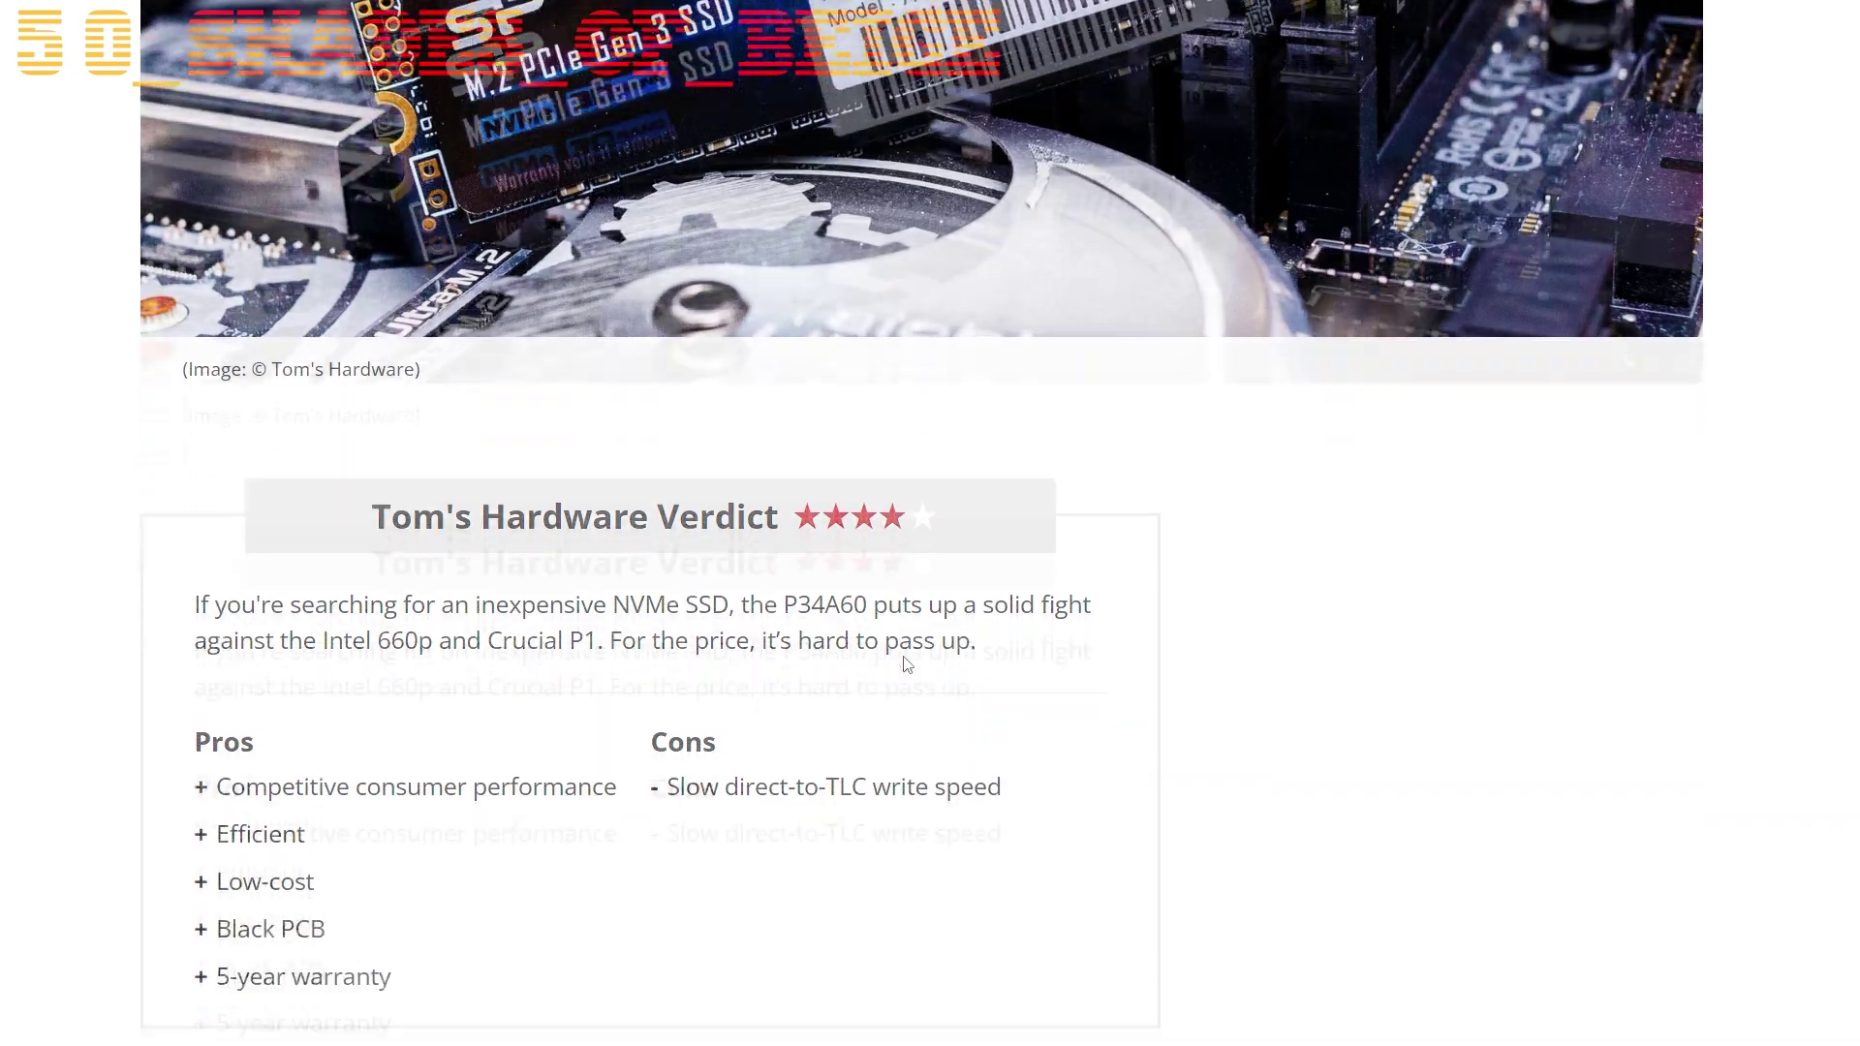
{"action": "scroll", "coordinate": [907, 665], "scroll_direction": "down", "scroll_amount": 15}
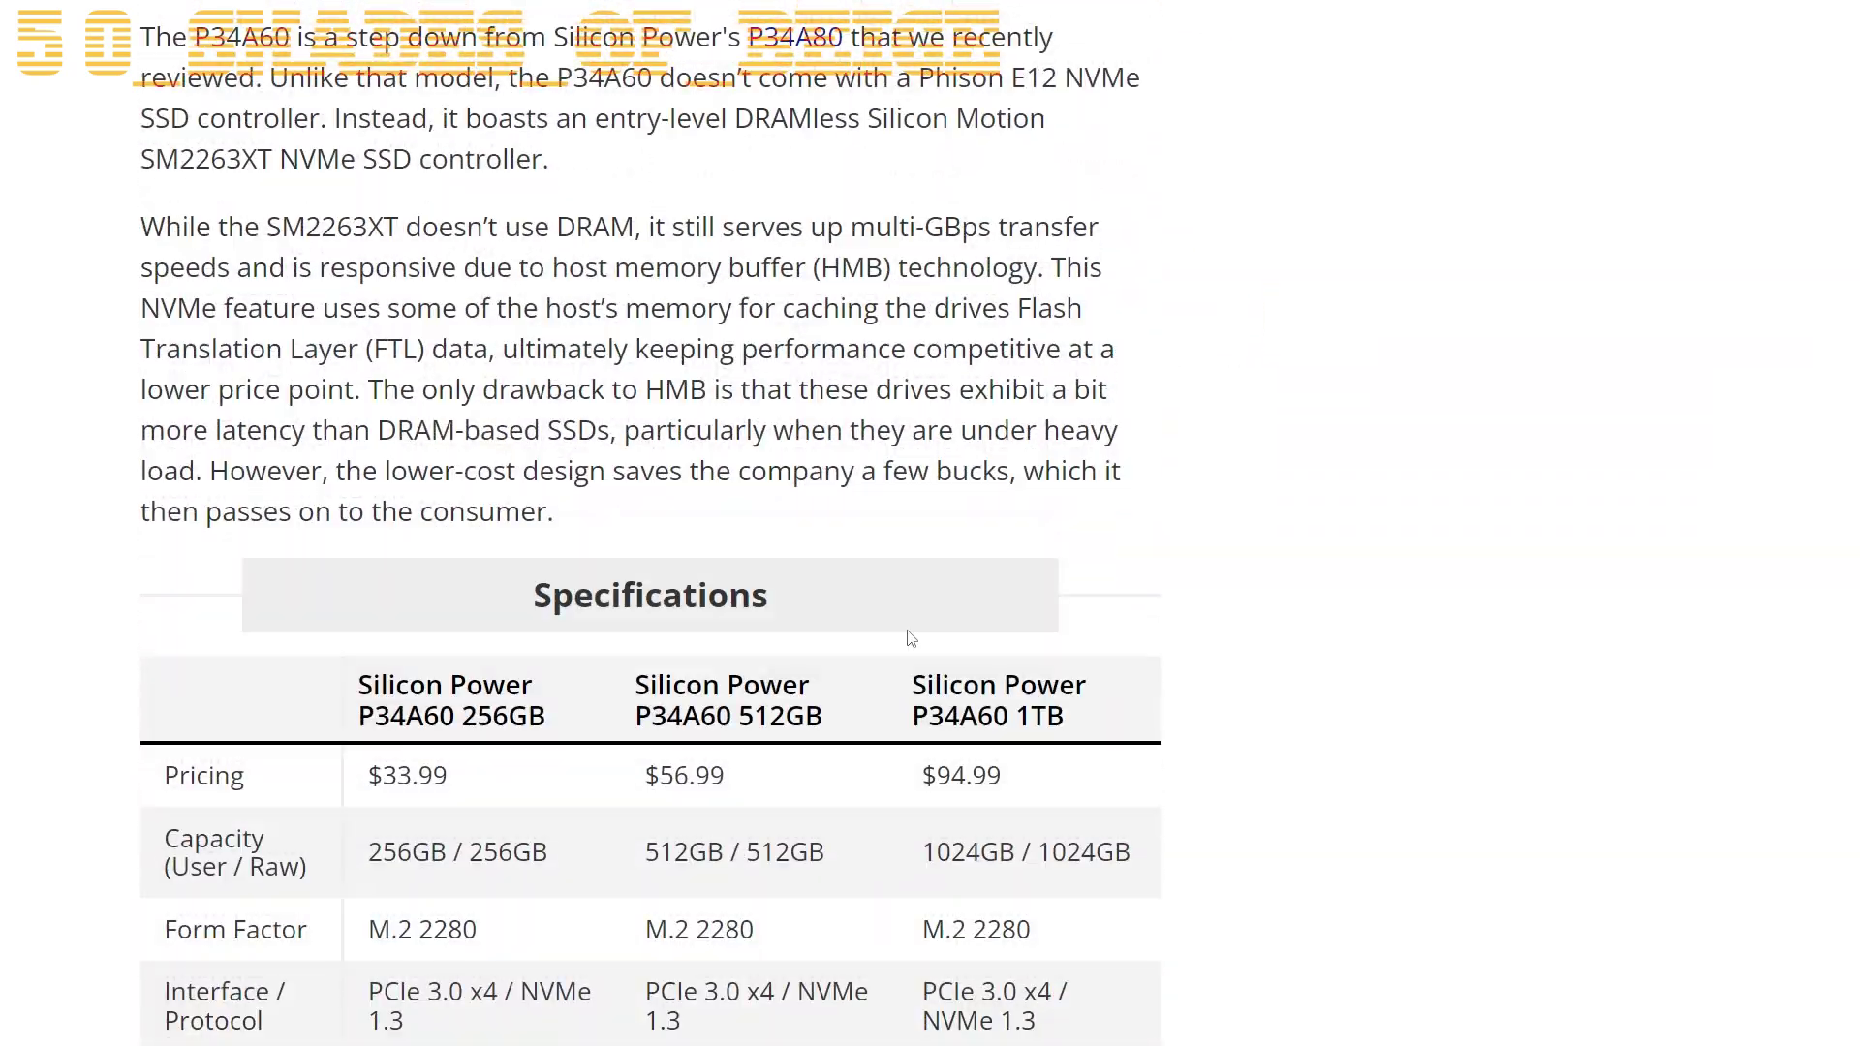
{"action": "scroll", "coordinate": [910, 640], "scroll_direction": "down", "scroll_amount": 4}
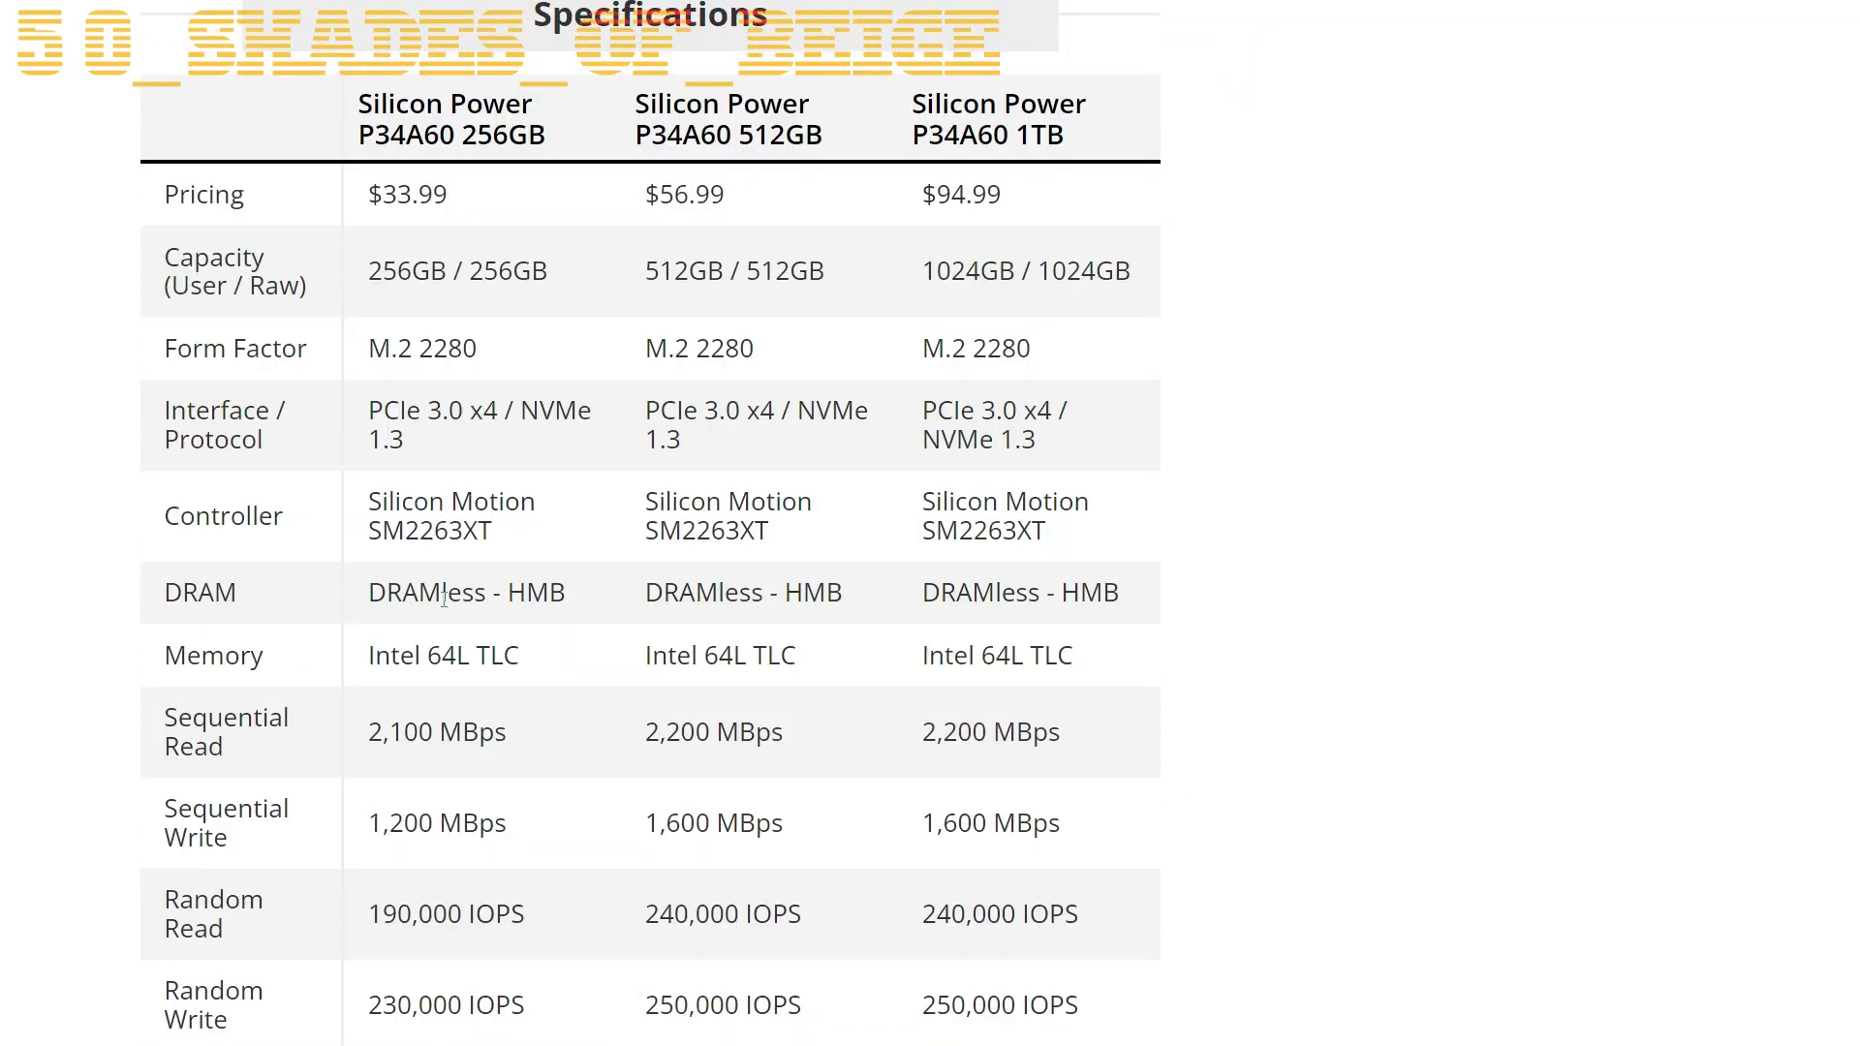
{"action": "left_click_drag", "start_coordinate": [402, 591], "coordinate": [694, 620]}
{"action": "left_click_drag", "start_coordinate": [390, 656], "coordinate": [532, 659]}
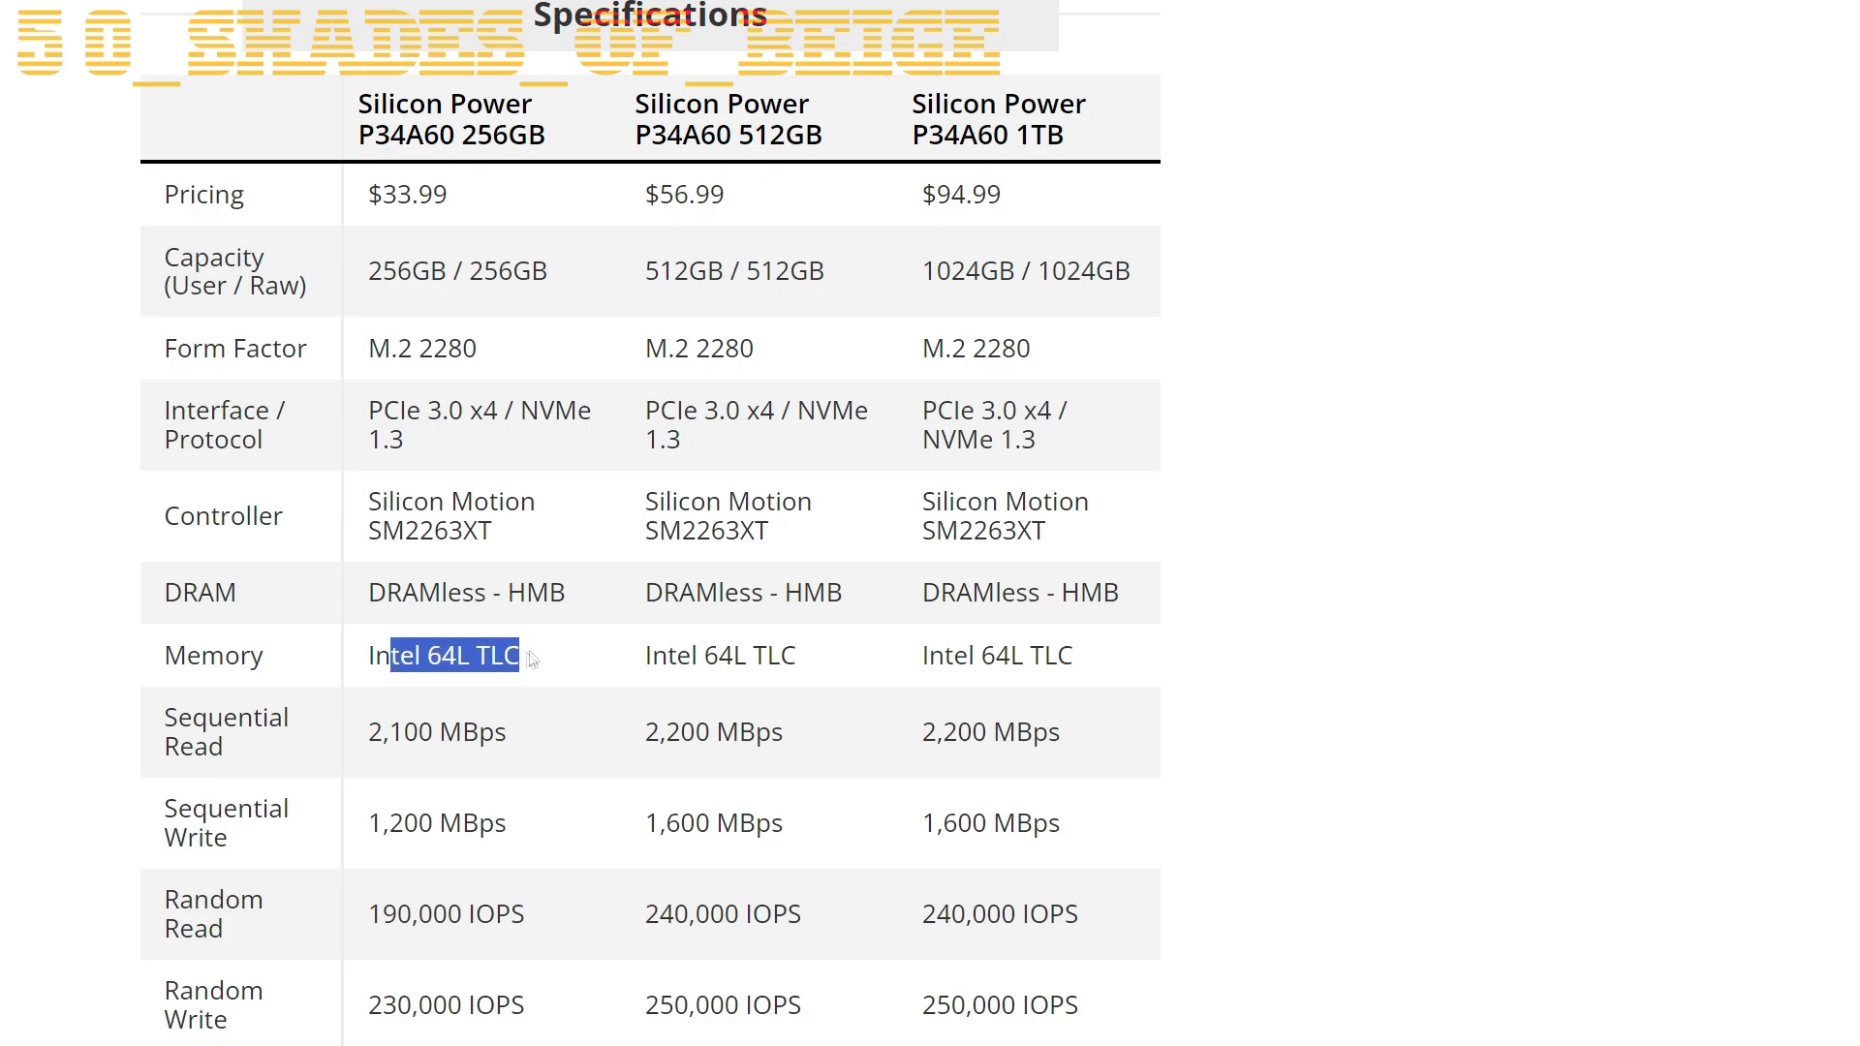
{"action": "left_click", "coordinate": [478, 715]}
{"action": "scroll", "coordinate": [482, 816], "scroll_direction": "up", "scroll_amount": 1}
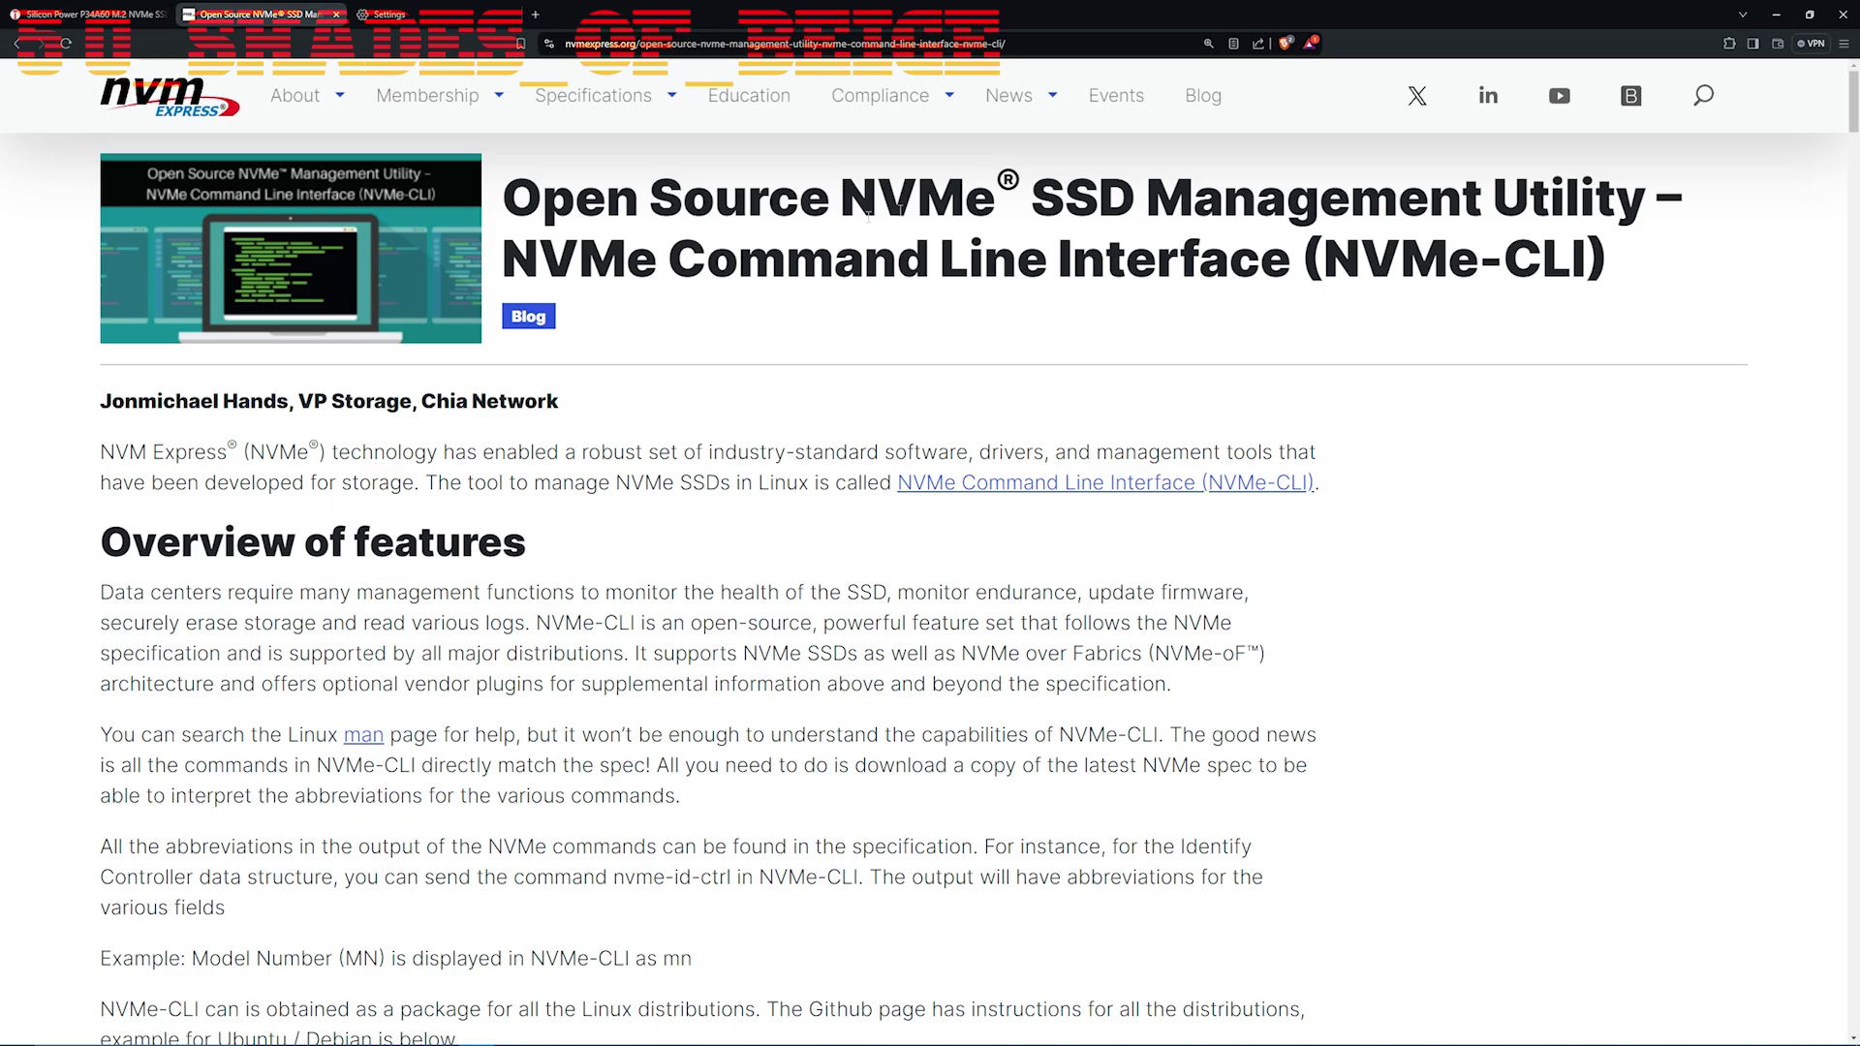
Skim the NVMe-CLI article, then switch back to the Silicon Power P34A60 review tab
{"action": "scroll", "coordinate": [673, 262], "scroll_direction": "down", "scroll_amount": 3}
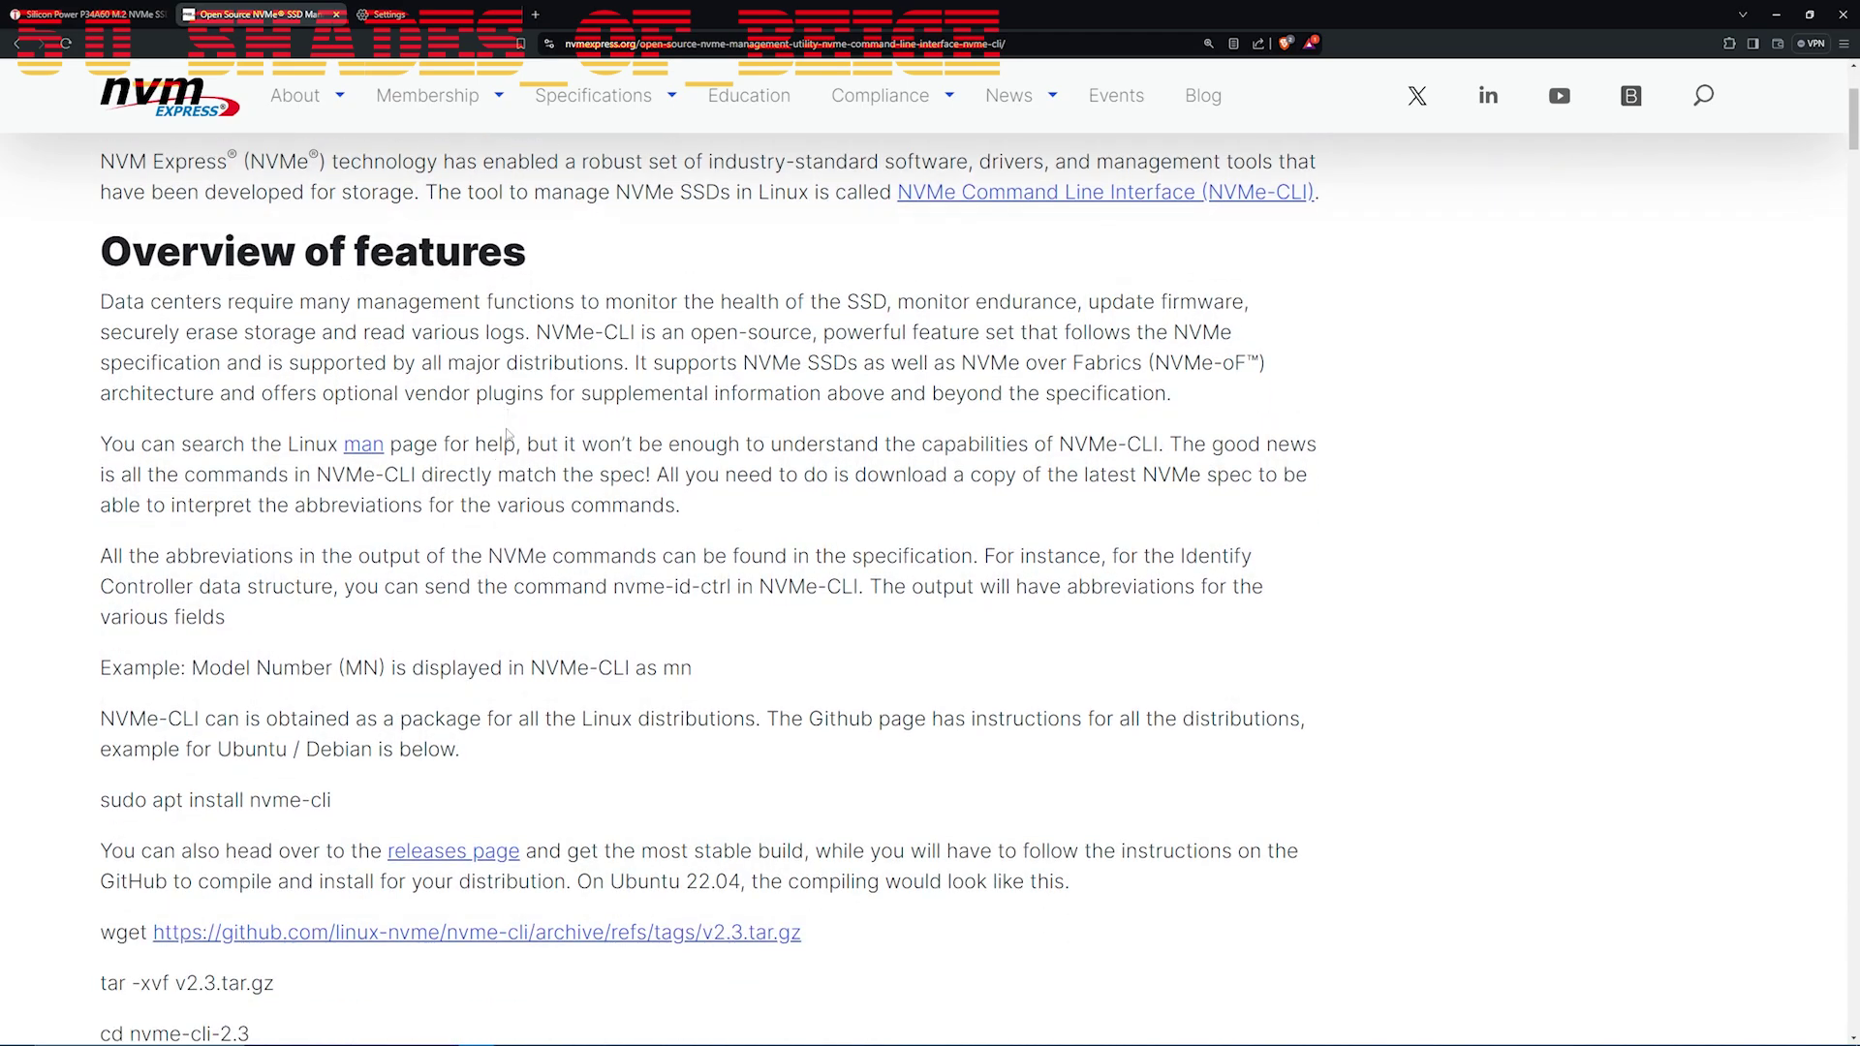
{"action": "scroll", "coordinate": [508, 436], "scroll_direction": "up", "scroll_amount": 1}
{"action": "scroll", "coordinate": [707, 360], "scroll_direction": "down", "scroll_amount": 1}
{"action": "left_click", "coordinate": [92, 14]}
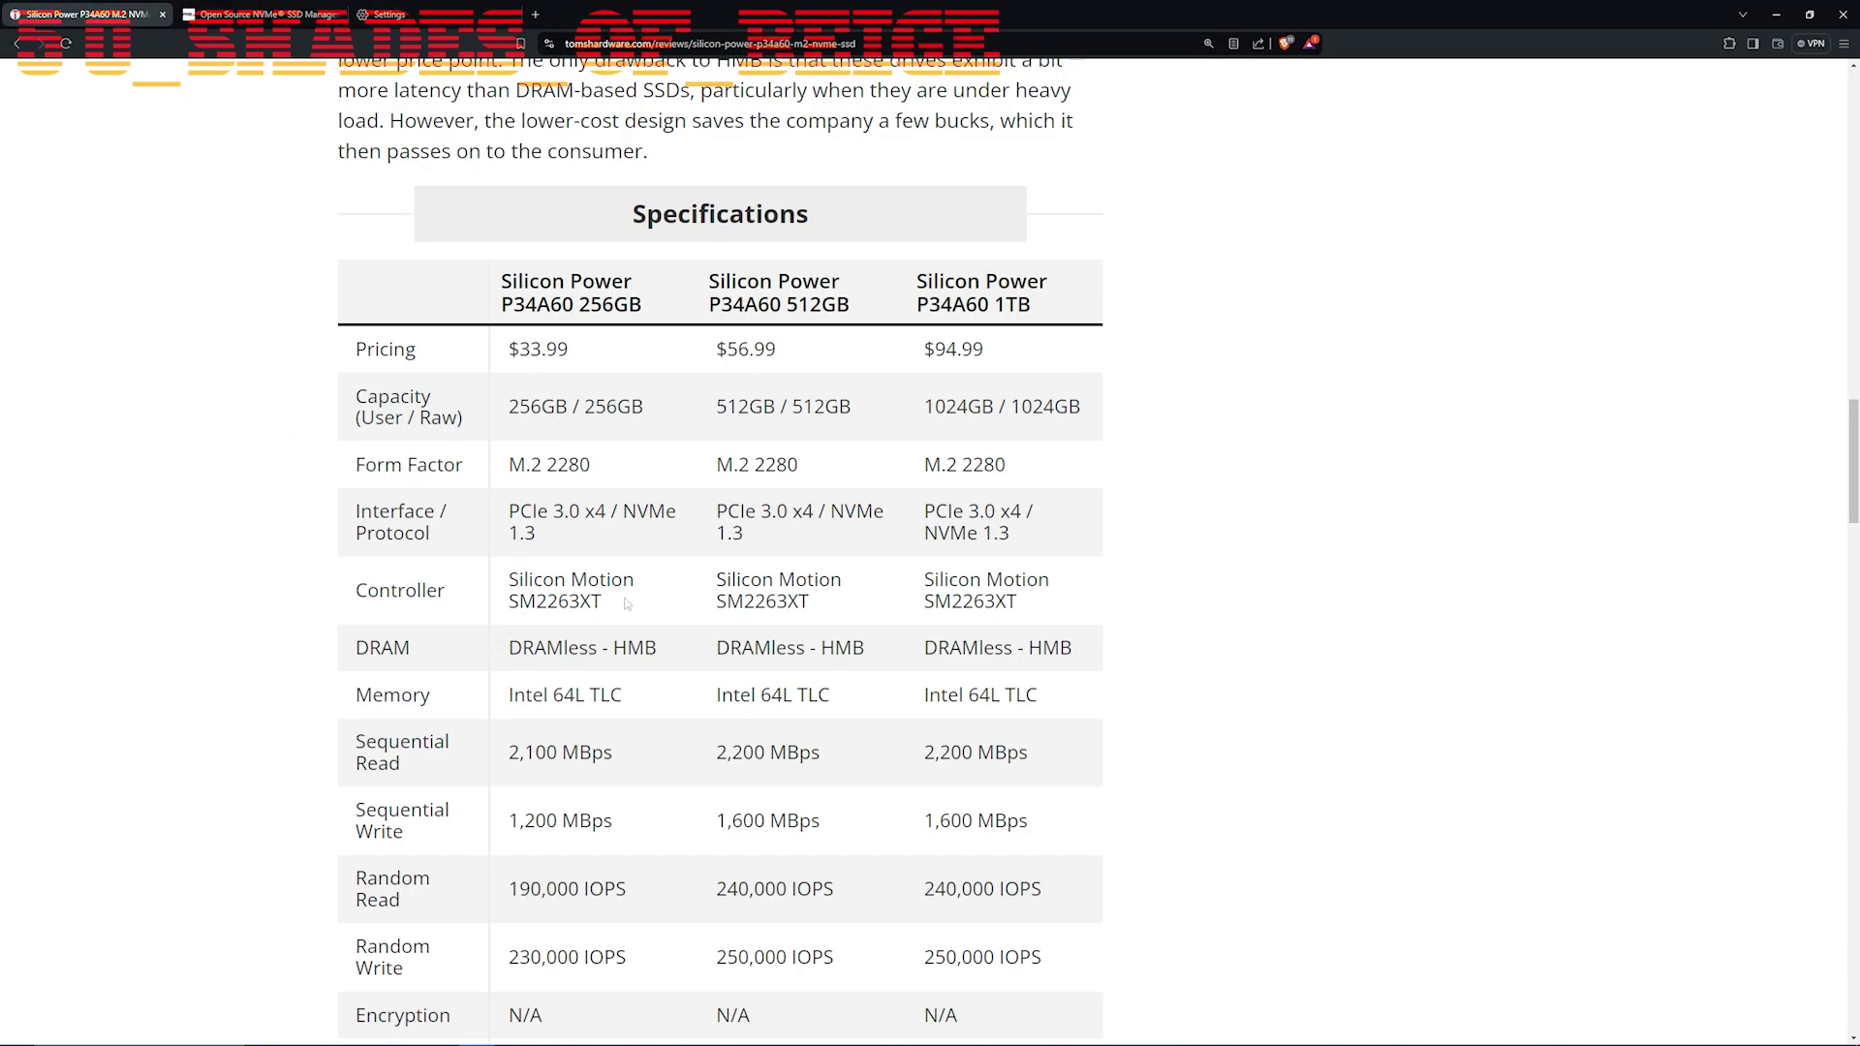
{"action": "left_click_drag", "start_coordinate": [608, 599], "coordinate": [555, 579]}
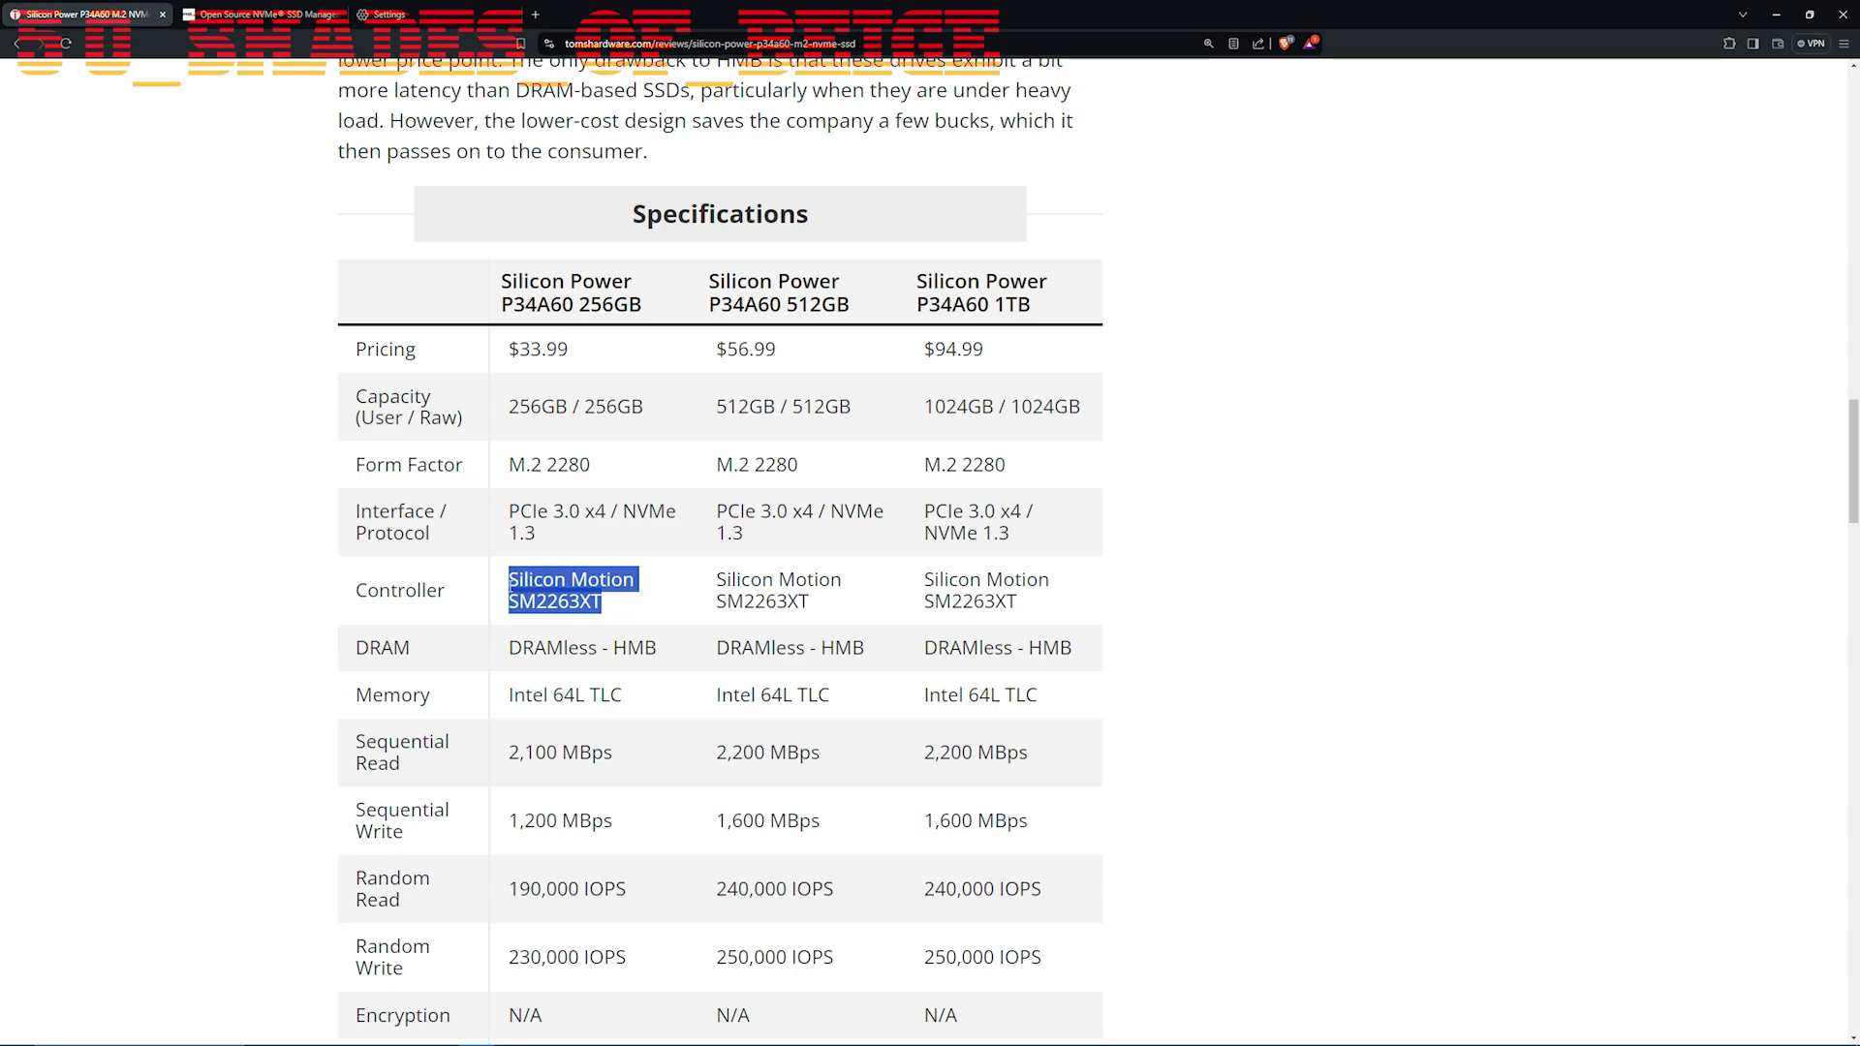
{"action": "left_click", "coordinate": [699, 582]}
{"action": "scroll", "coordinate": [688, 591], "scroll_direction": "up", "scroll_amount": 7}
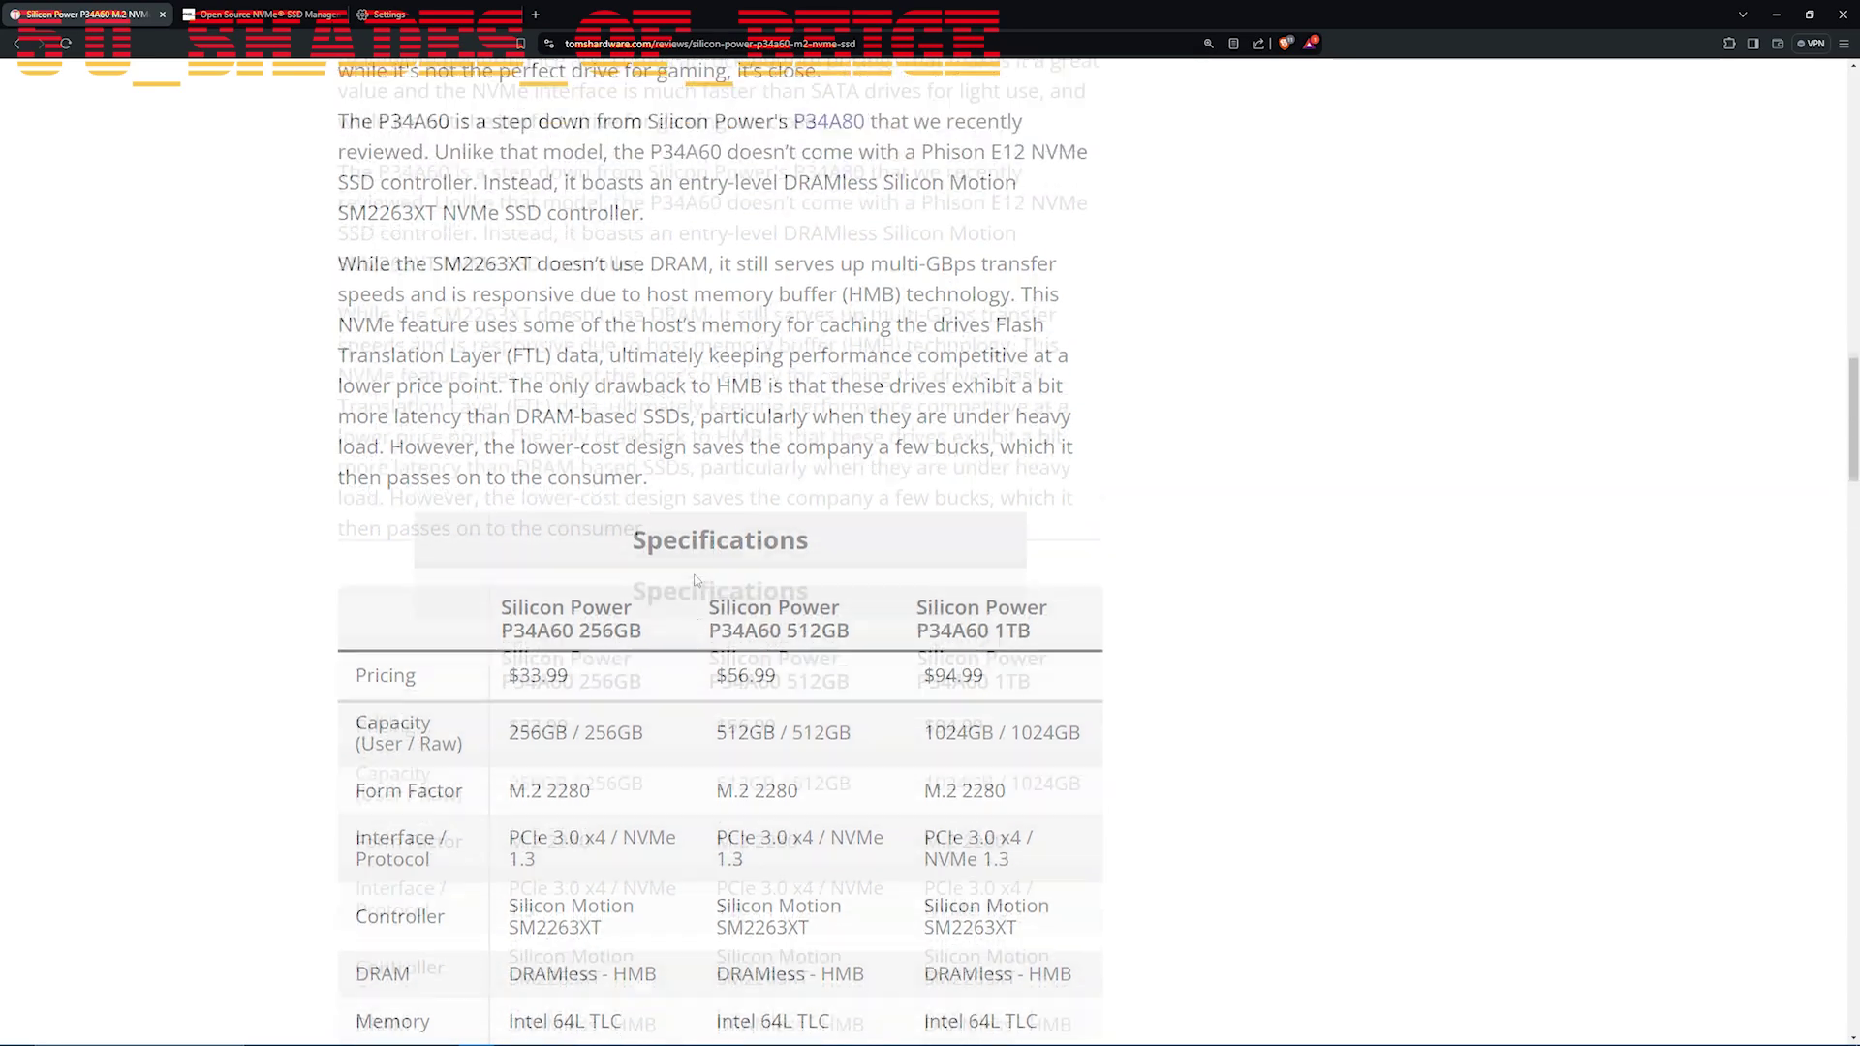
{"action": "scroll", "coordinate": [694, 581], "scroll_direction": "up", "scroll_amount": 6}
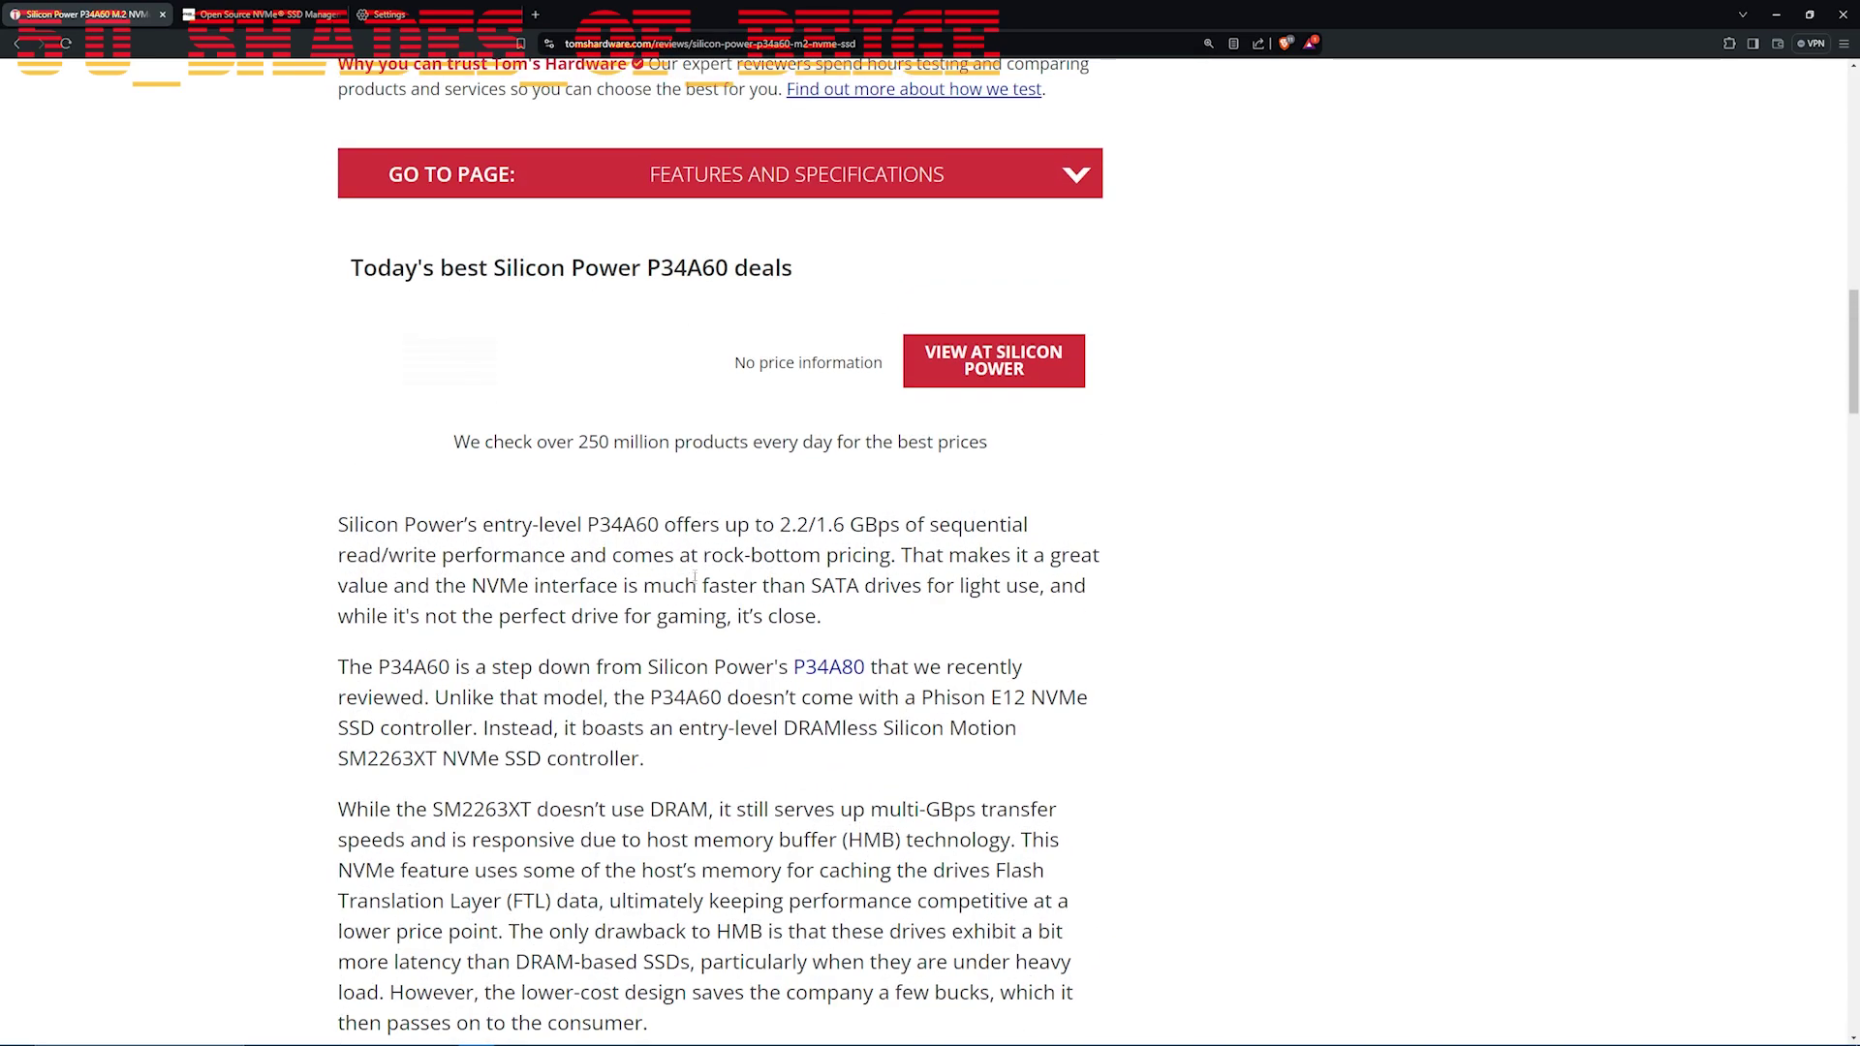
{"action": "scroll", "coordinate": [713, 604], "scroll_direction": "up", "scroll_amount": 14}
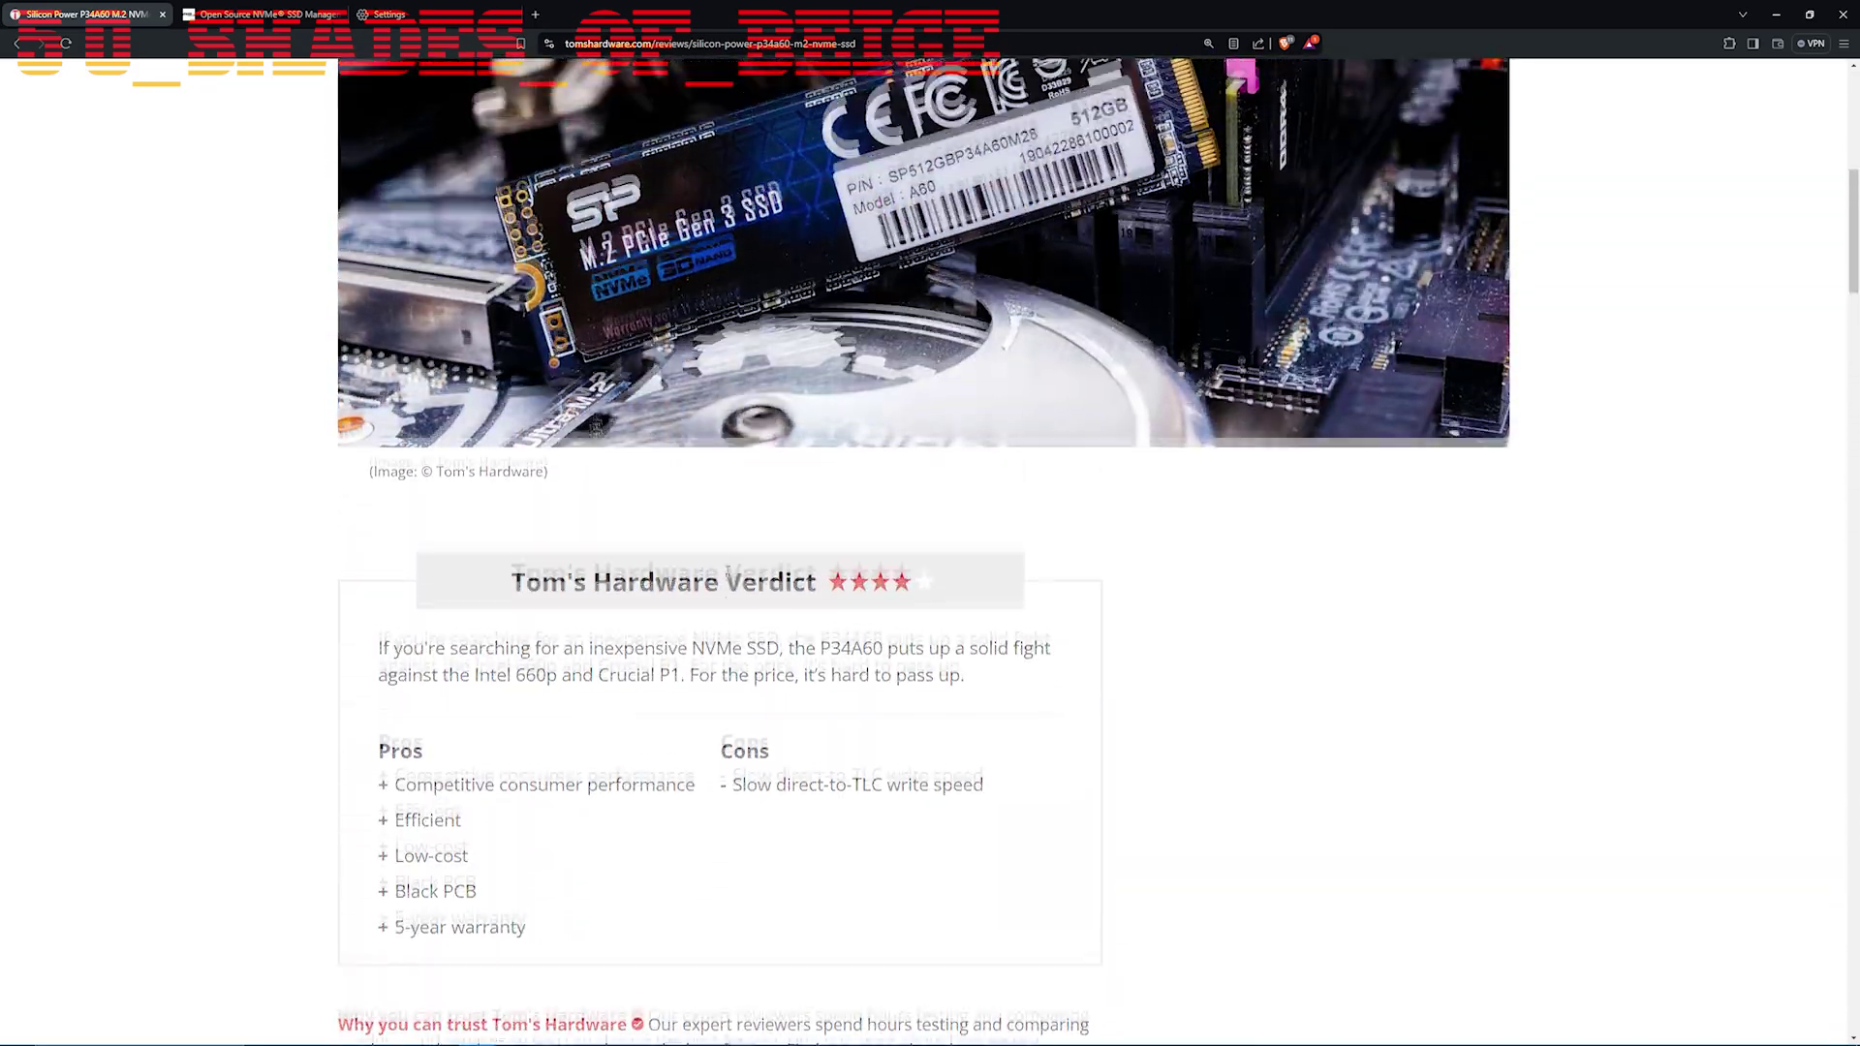
{"action": "scroll", "coordinate": [738, 562], "scroll_direction": "up", "scroll_amount": 3}
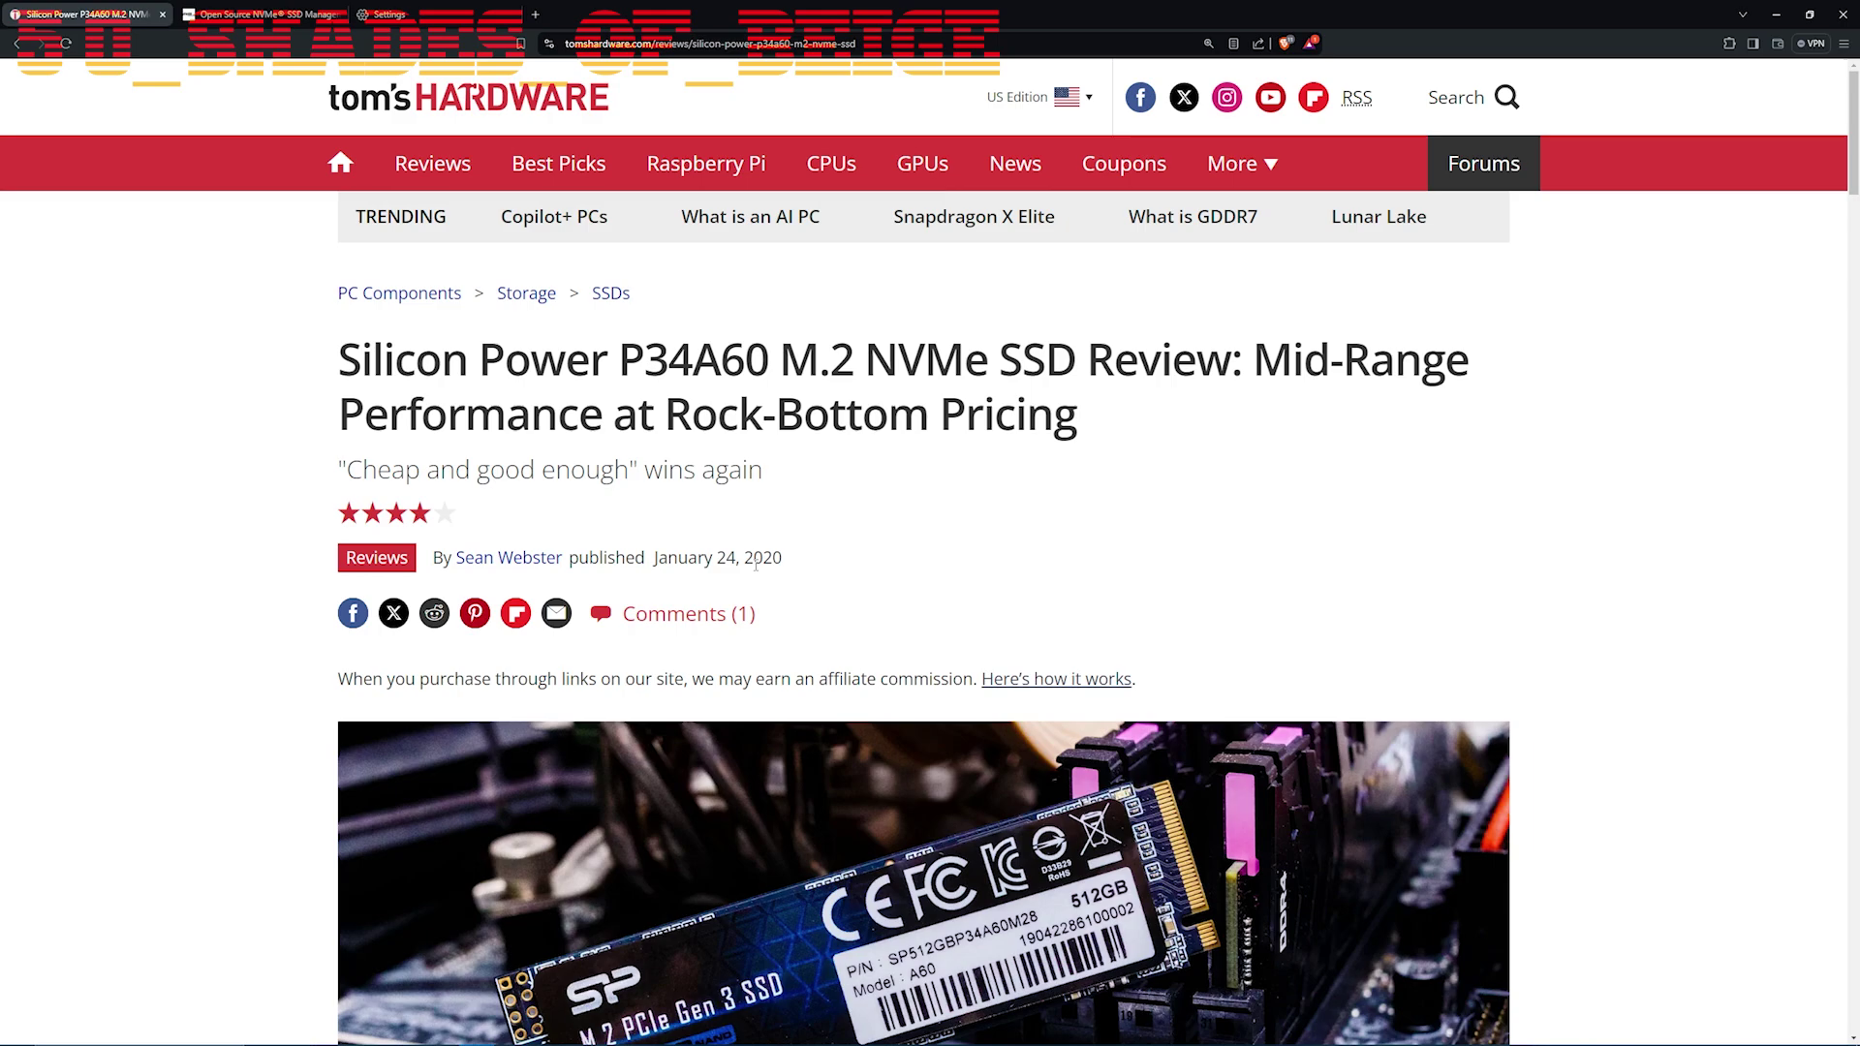
{"action": "scroll", "coordinate": [686, 511], "scroll_direction": "down", "scroll_amount": 3}
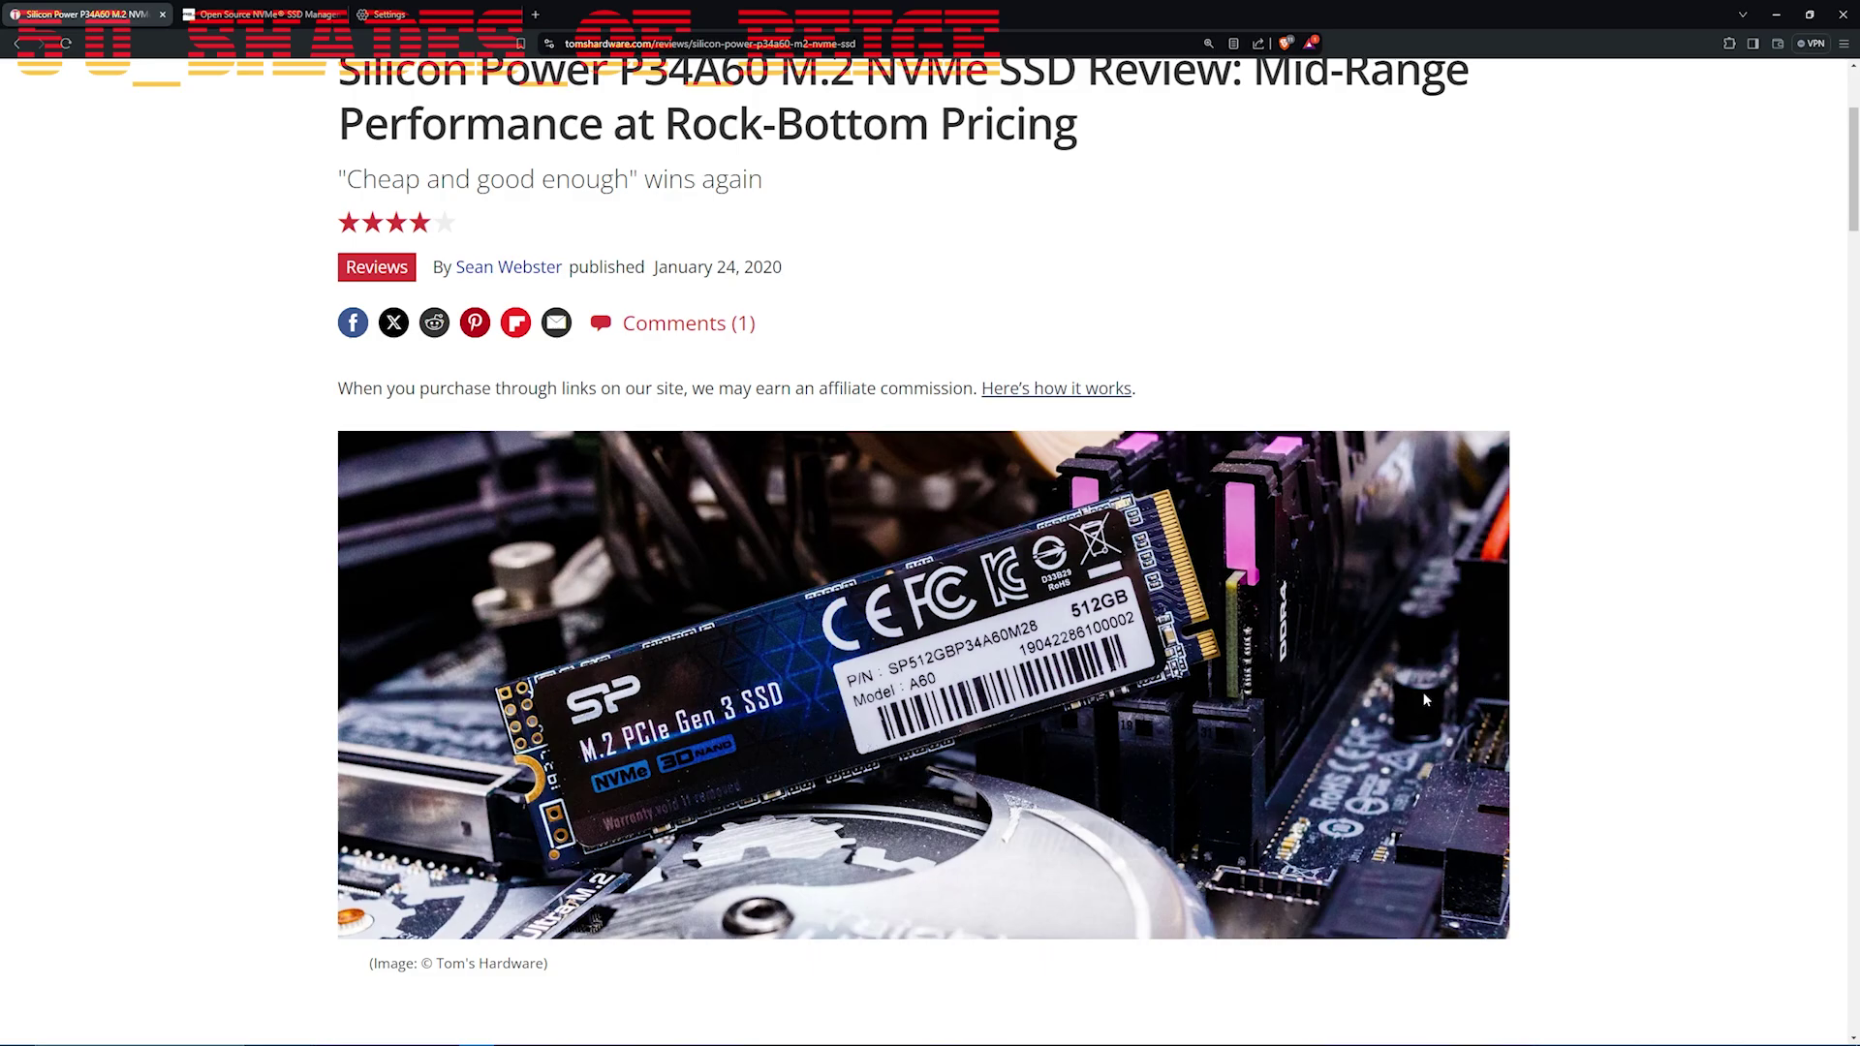
{"action": "scroll", "coordinate": [1195, 634], "scroll_direction": "down", "scroll_amount": 5}
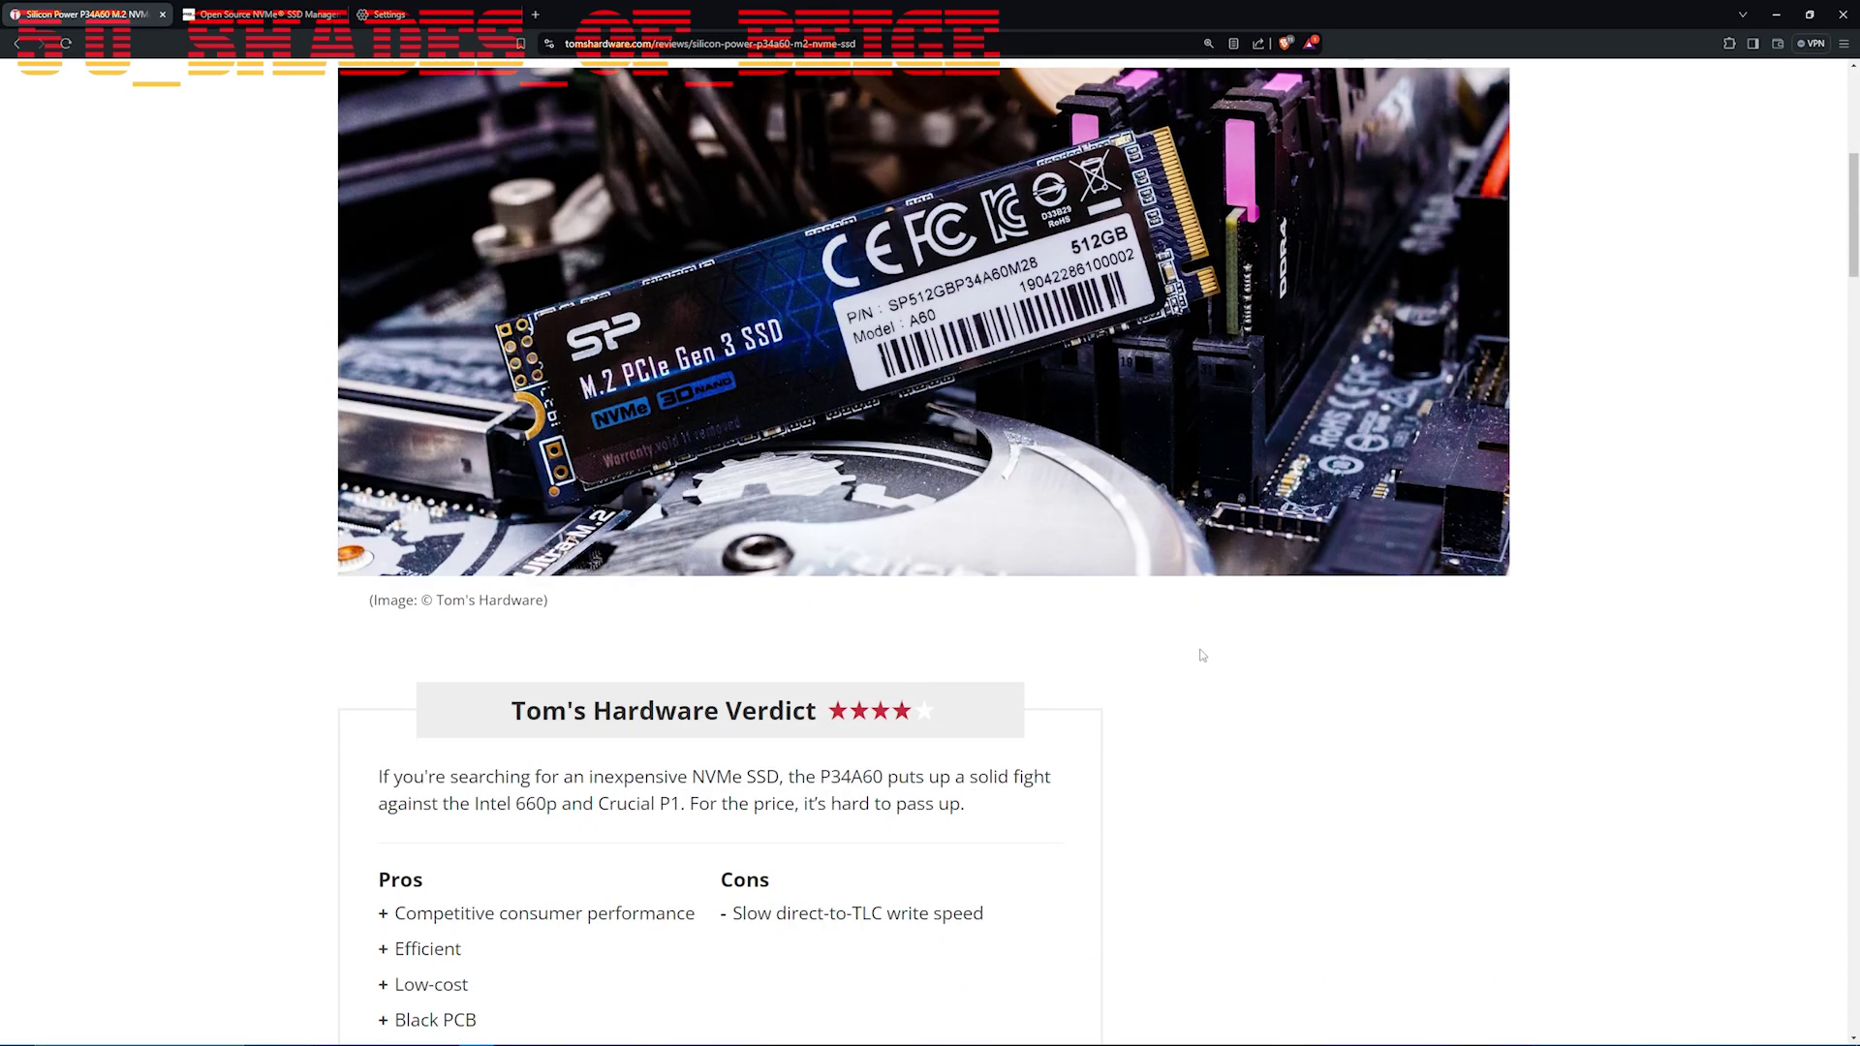
{"action": "scroll", "coordinate": [1182, 679], "scroll_direction": "up", "scroll_amount": 1}
{"action": "scroll", "coordinate": [1182, 668], "scroll_direction": "down", "scroll_amount": 5}
{"action": "scroll", "coordinate": [1149, 692], "scroll_direction": "down", "scroll_amount": 9}
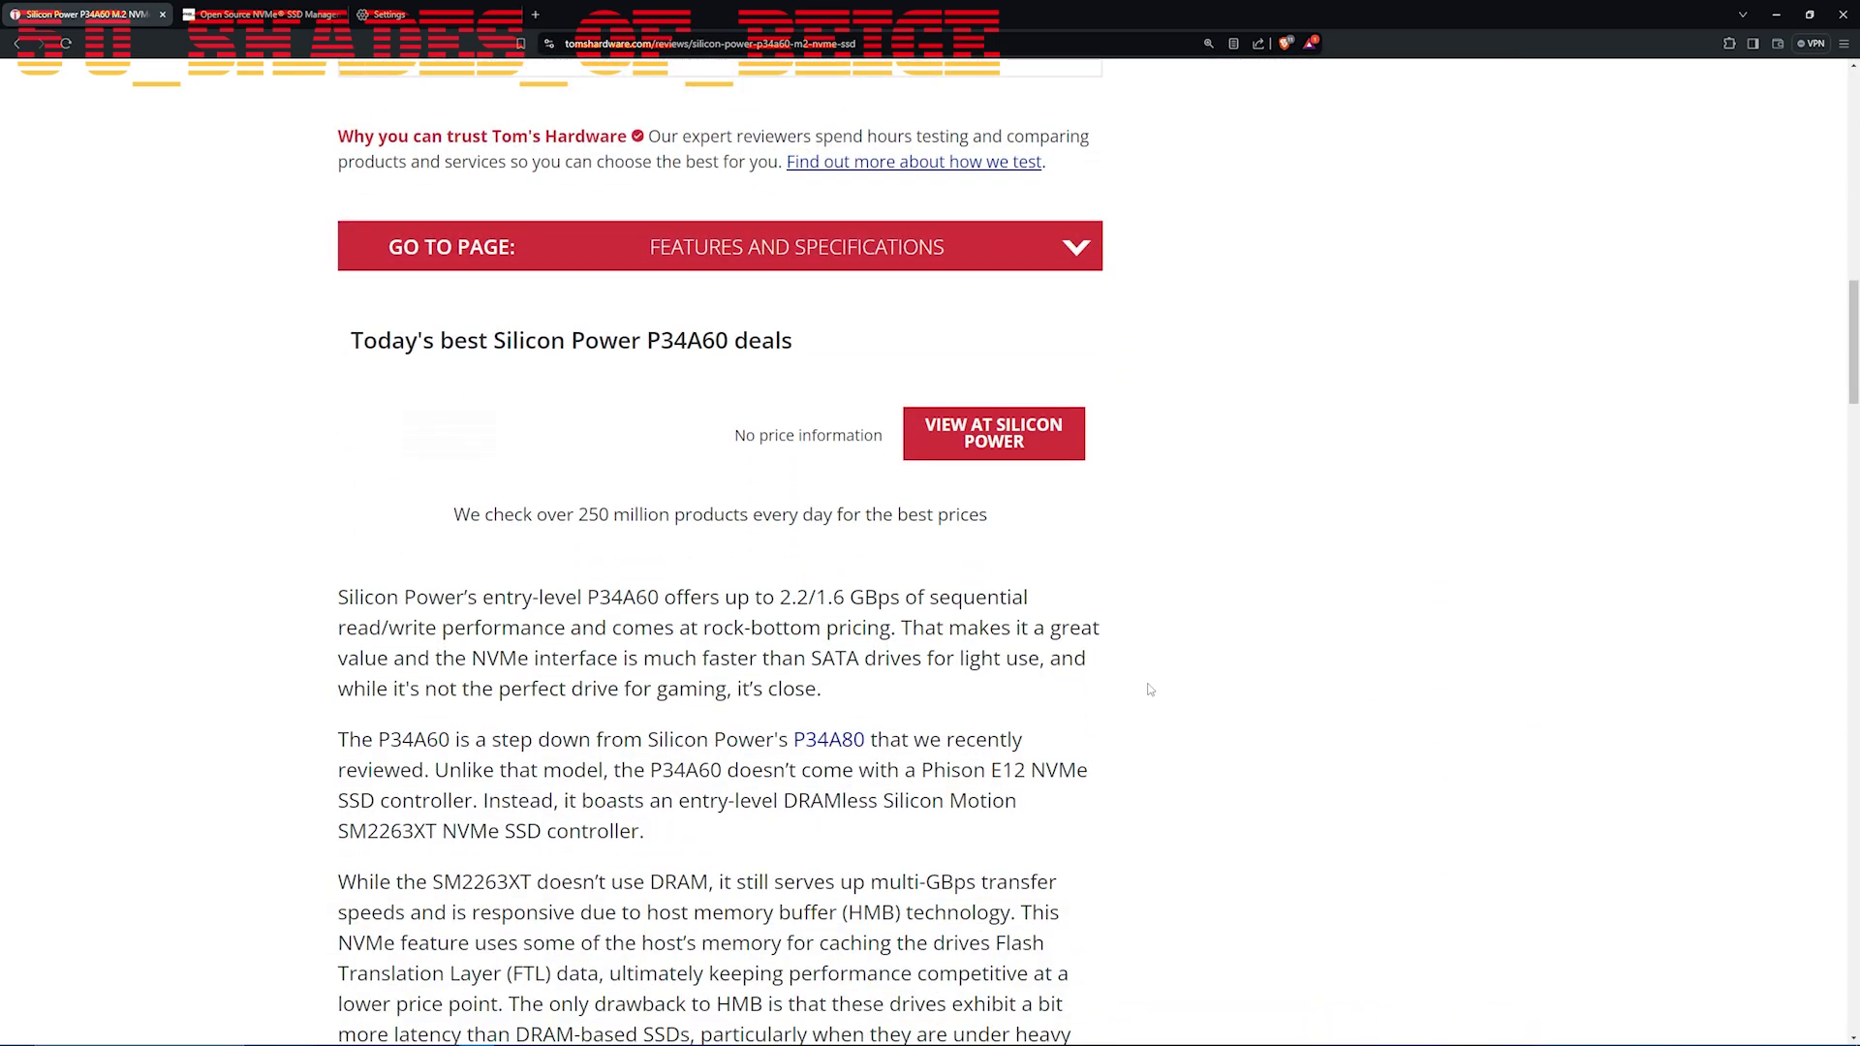